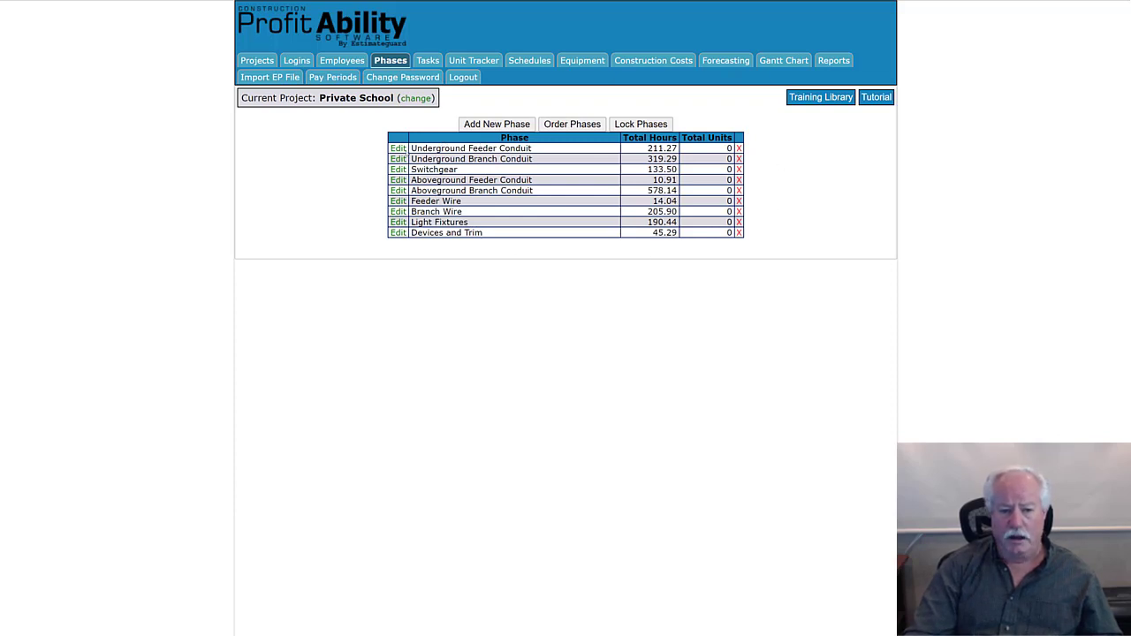
- Check the Underground Feeder Conduit phase's task hours, and open the full Gantt chart with the date range and phase selection left blank
{"action": "left_click", "coordinate": [398, 149]}
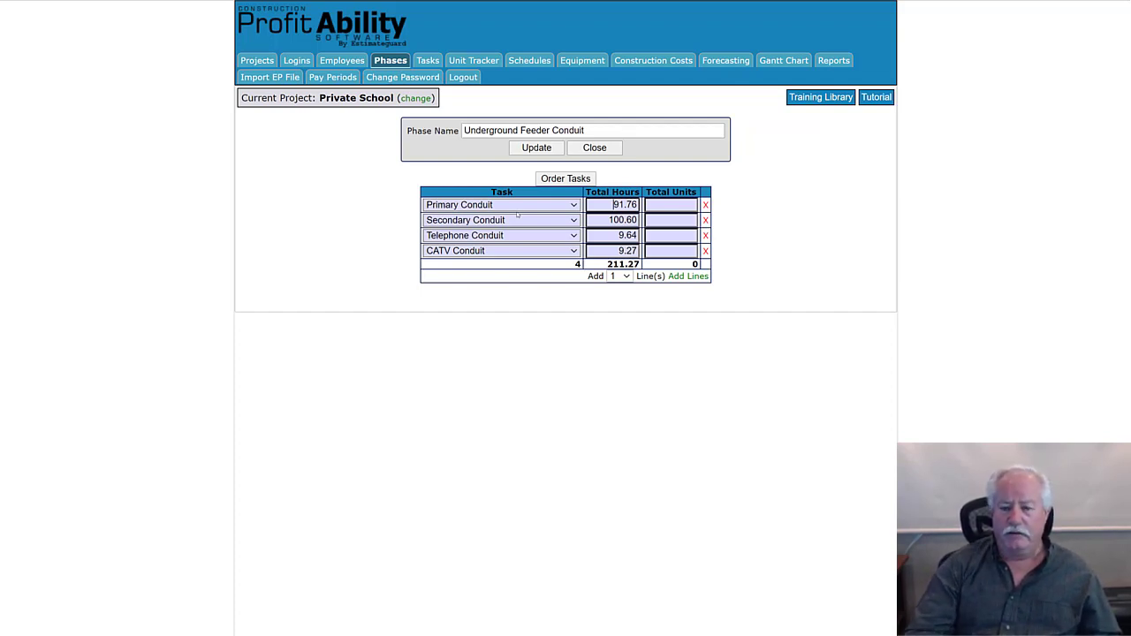
{"action": "left_click", "coordinate": [781, 61]}
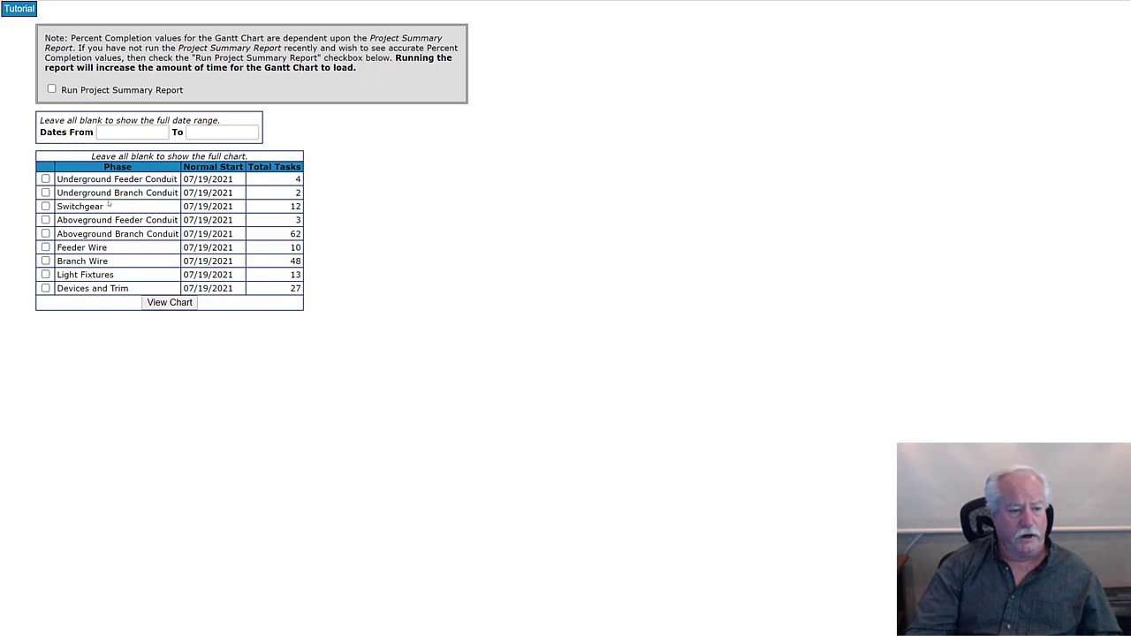
{"action": "left_click", "coordinate": [45, 179]}
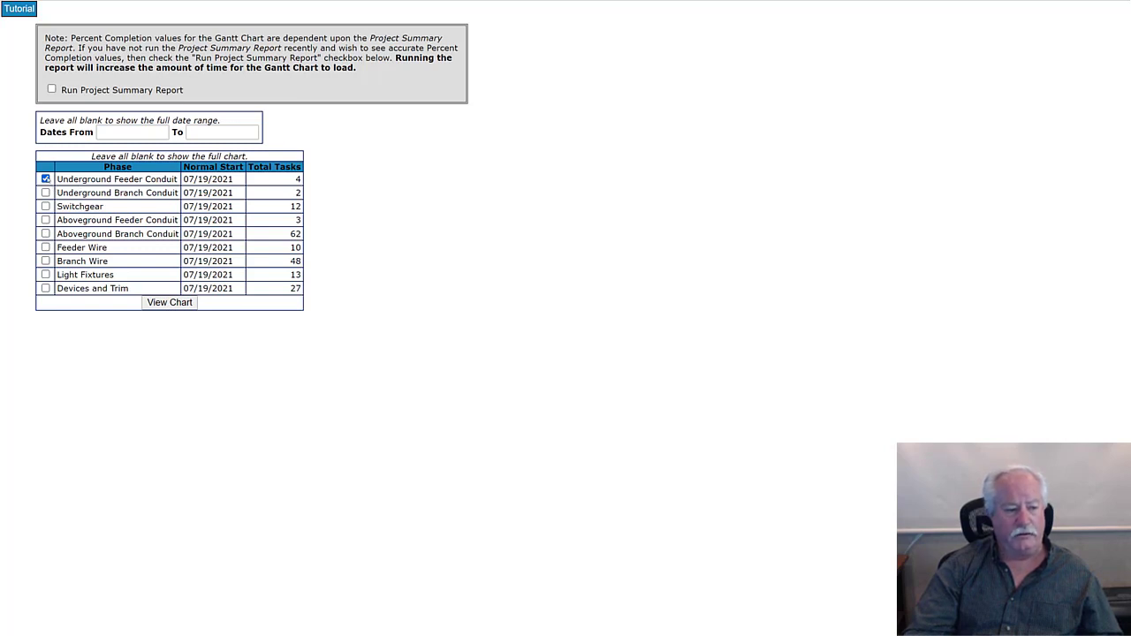
{"action": "left_click", "coordinate": [45, 179]}
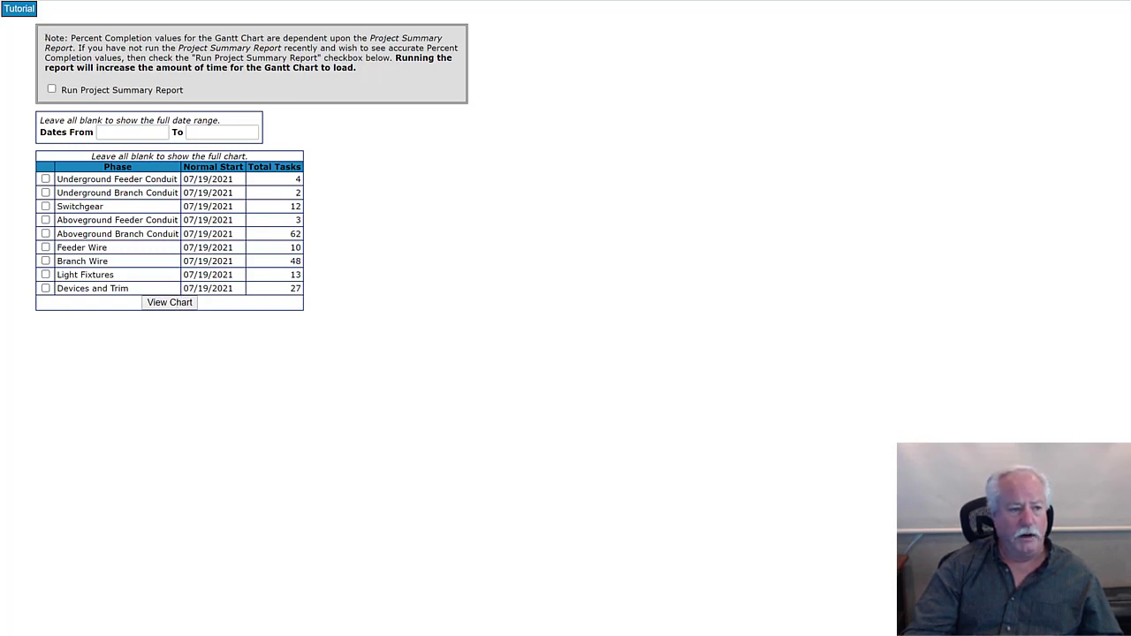
{"action": "left_click_drag", "start_coordinate": [44, 38], "coordinate": [385, 67]}
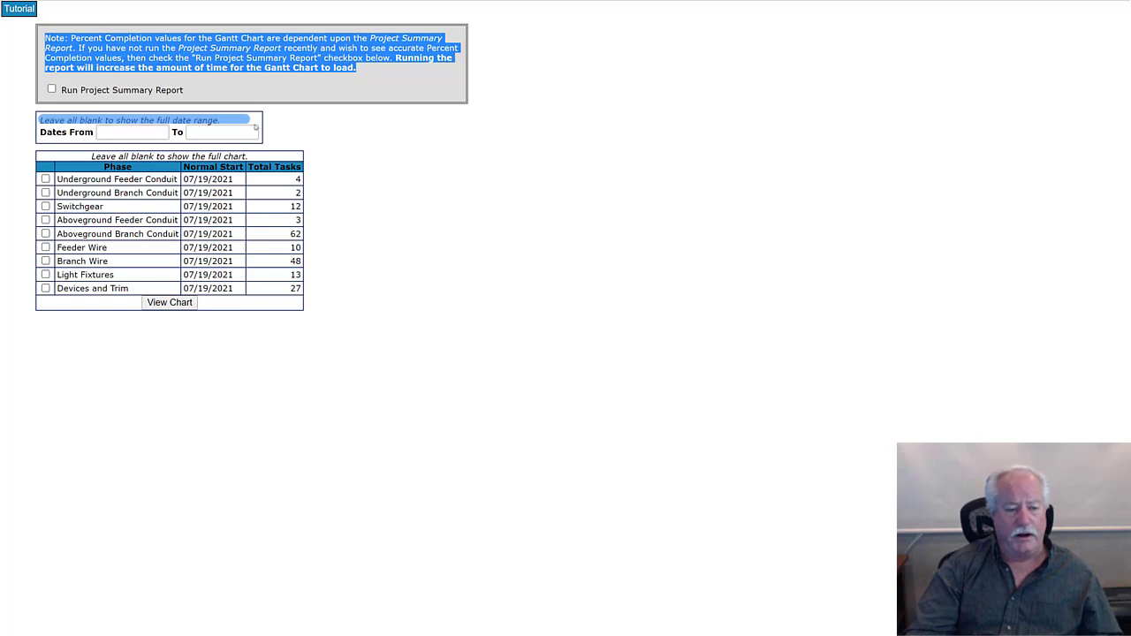
{"action": "left_click", "coordinate": [402, 152]}
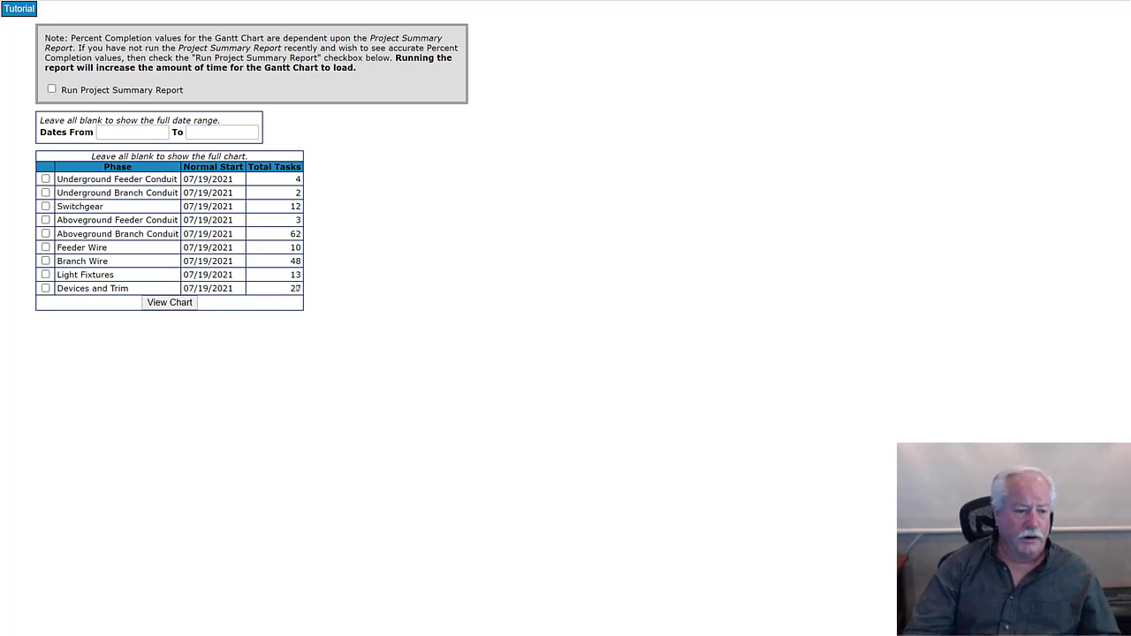
{"action": "left_click", "coordinate": [175, 302]}
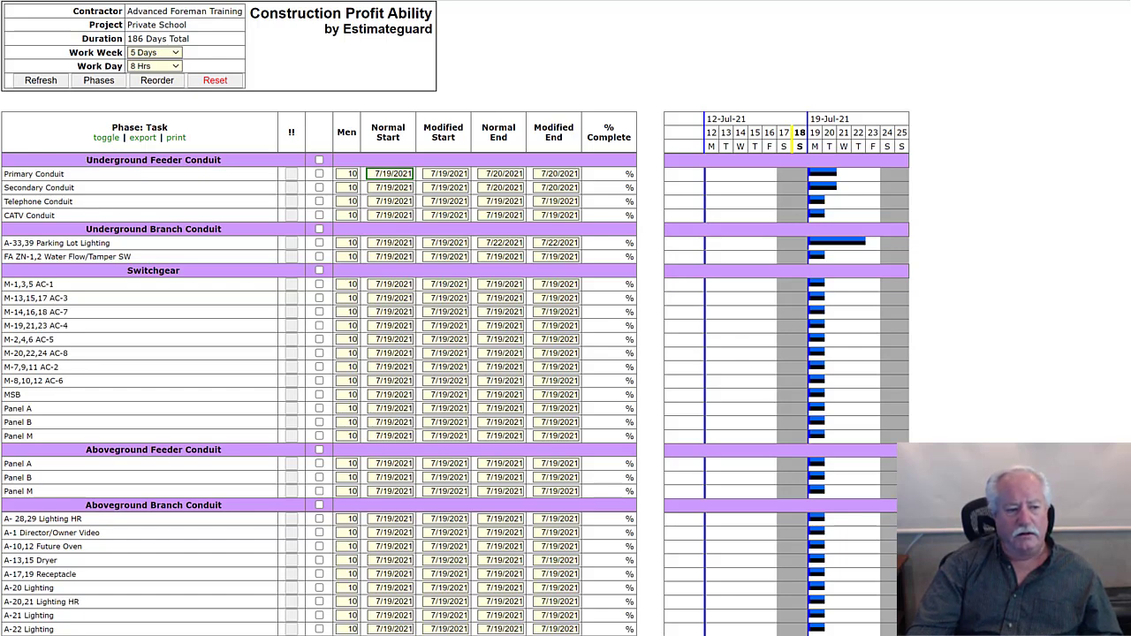
- Examine the Gantt chart's phases and tasks from Underground Feeder Conduit through Devices and Trim, including the manpower graph beneath them
{"action": "left_click_drag", "start_coordinate": [85, 160], "coordinate": [229, 164]}
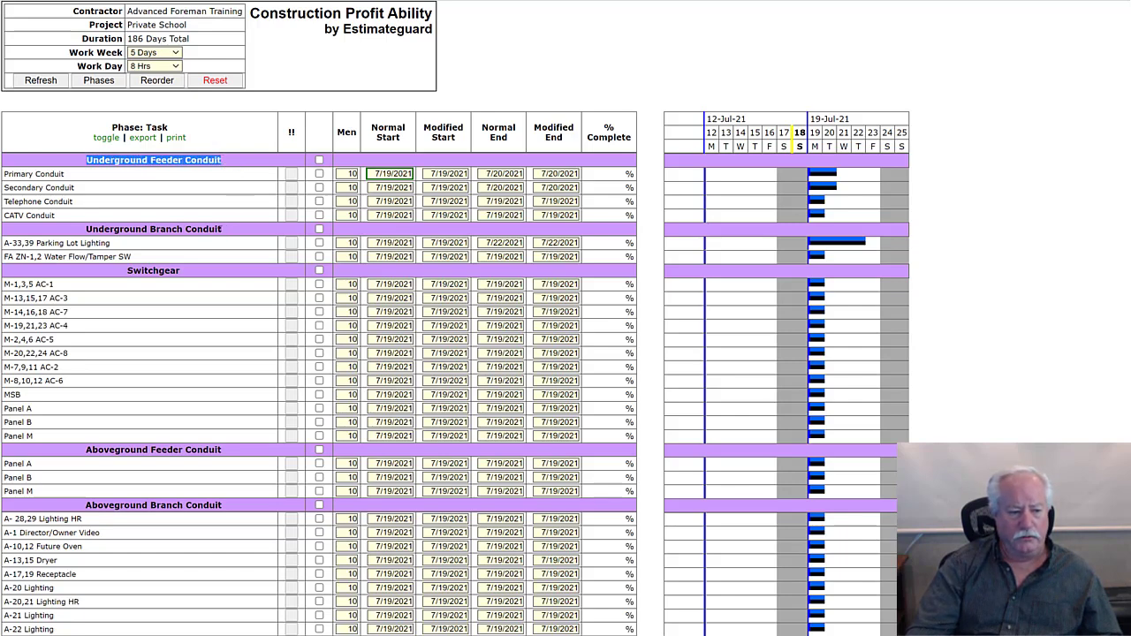
{"action": "left_click", "coordinate": [230, 161]}
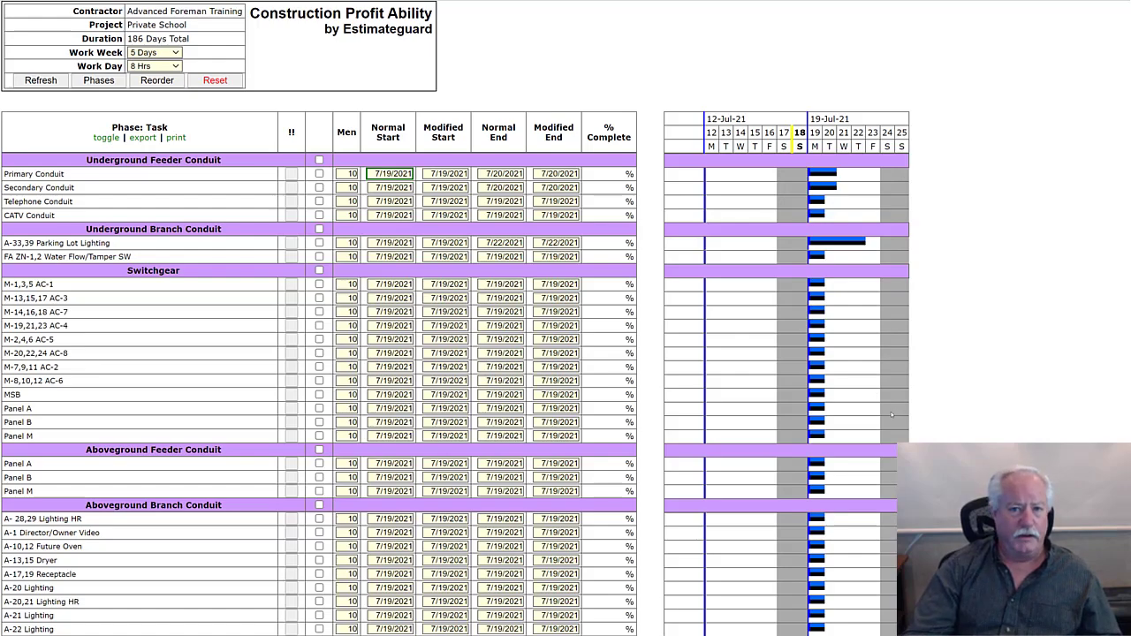
{"action": "scroll", "coordinate": [891, 414], "scroll_direction": "down", "scroll_amount": 4}
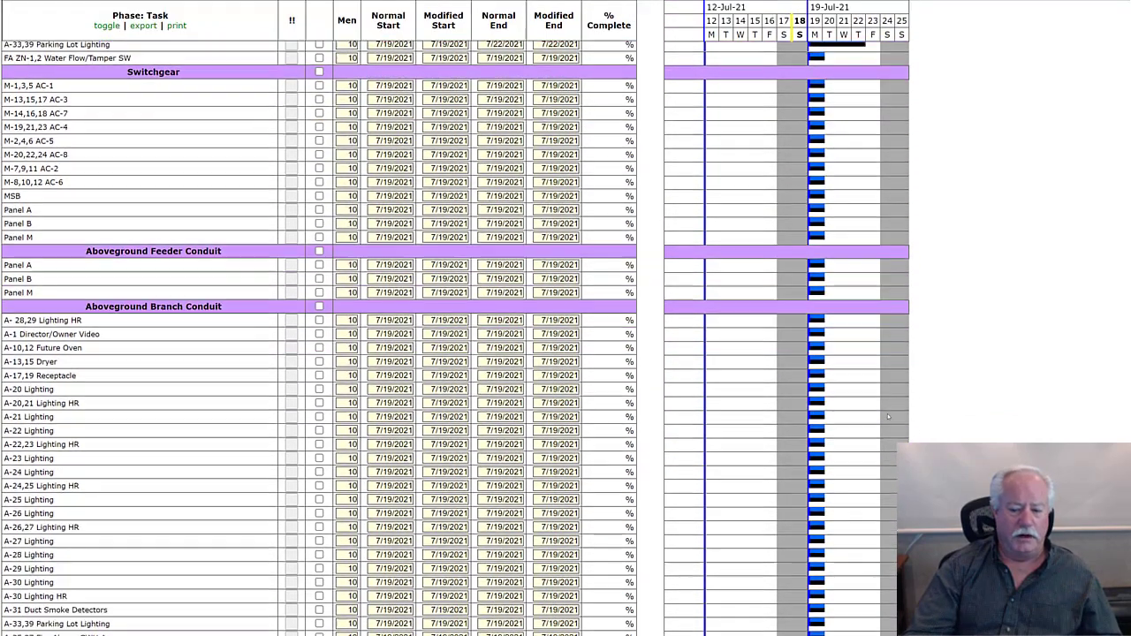
{"action": "scroll", "coordinate": [888, 417], "scroll_direction": "down", "scroll_amount": 10}
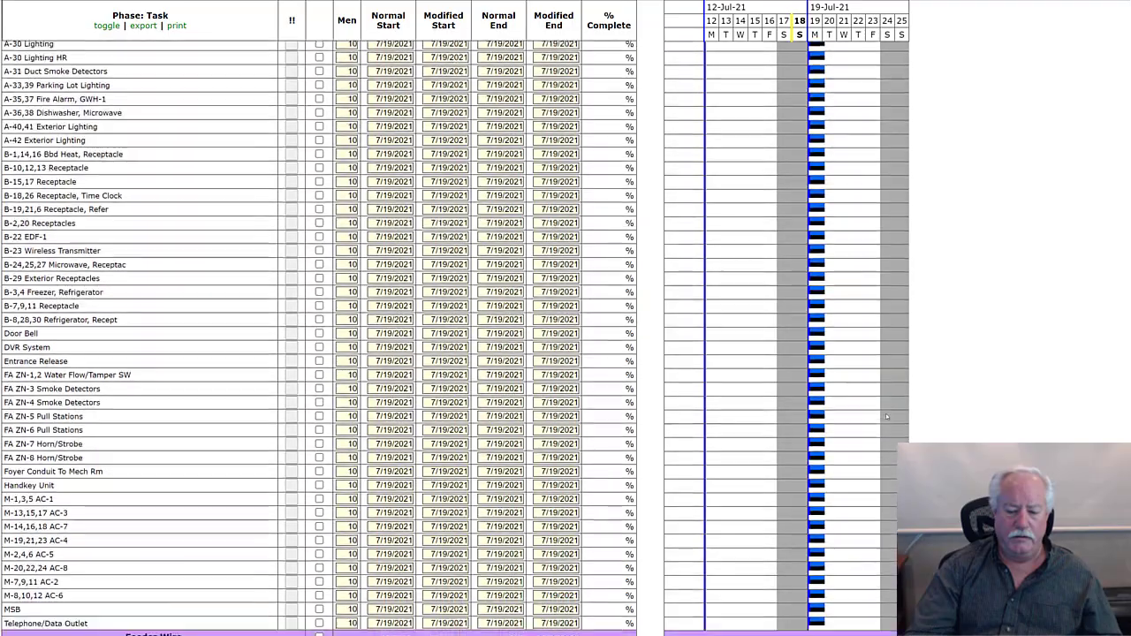
{"action": "scroll", "coordinate": [886, 416], "scroll_direction": "down", "scroll_amount": 10}
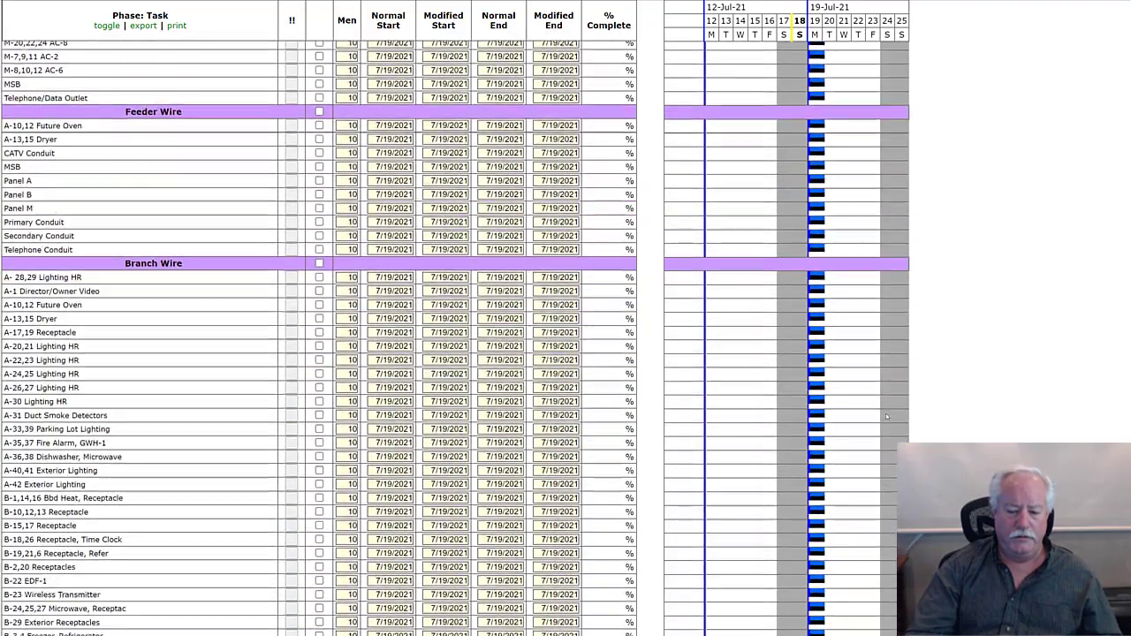
{"action": "scroll", "coordinate": [887, 416], "scroll_direction": "down", "scroll_amount": 10}
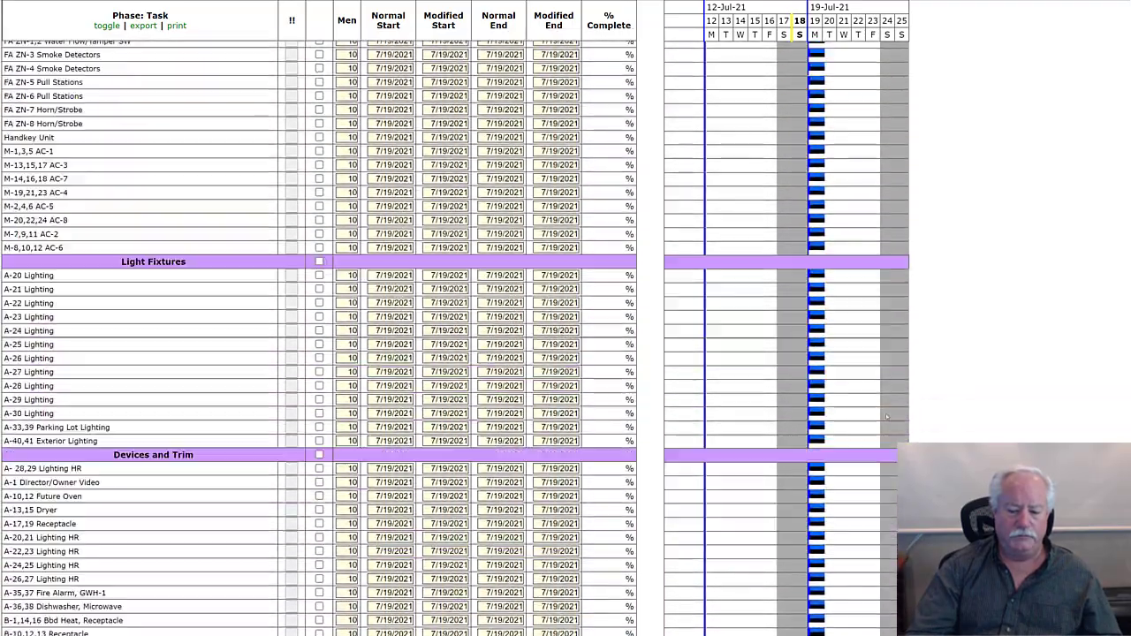
{"action": "scroll", "coordinate": [886, 416], "scroll_direction": "down", "scroll_amount": 6}
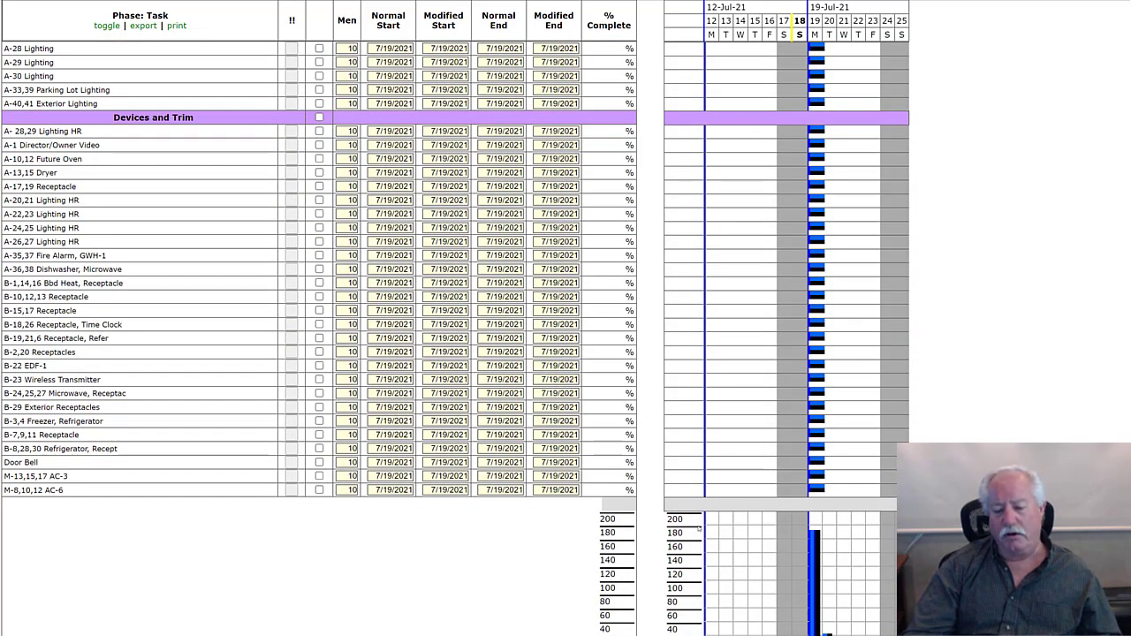
{"action": "mouse_move", "coordinate": [815, 534]}
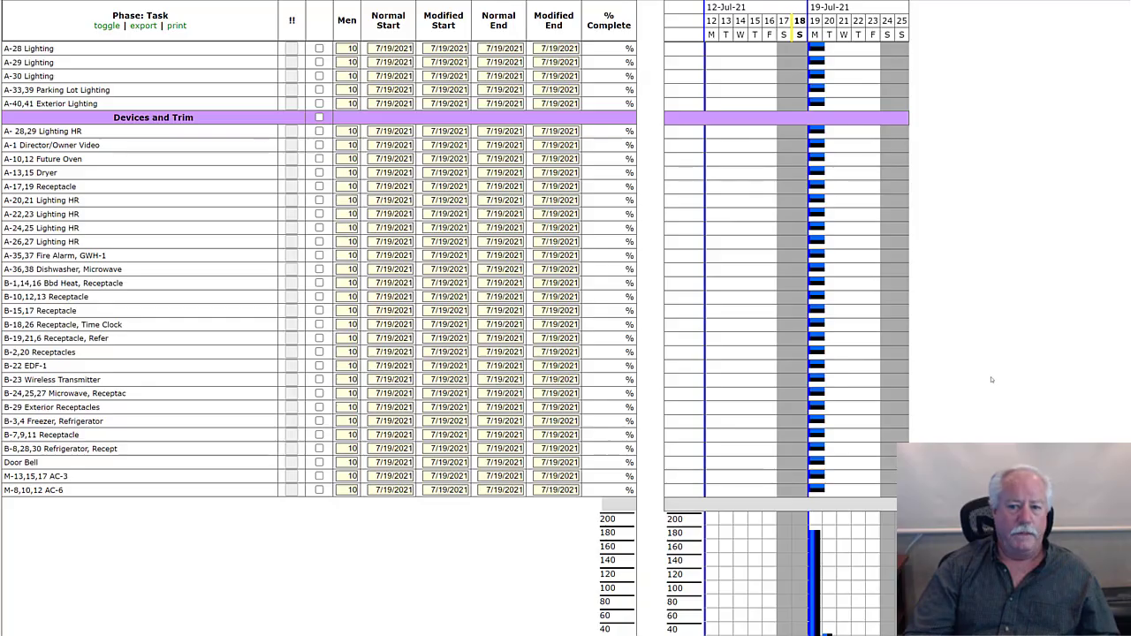
{"action": "scroll", "coordinate": [982, 380], "scroll_direction": "up", "scroll_amount": 10}
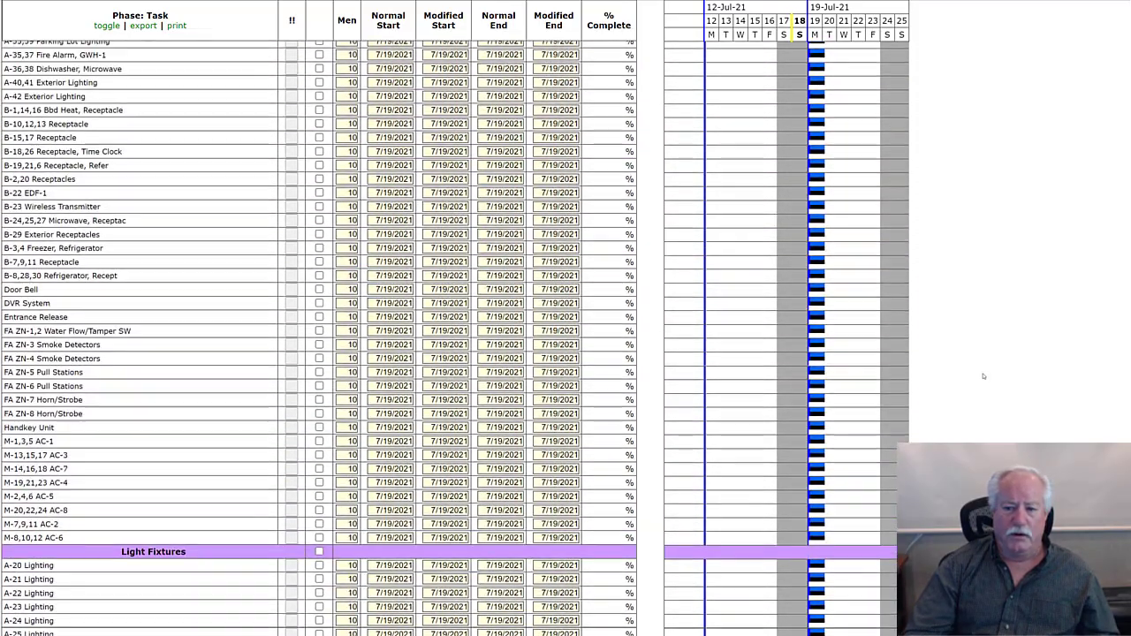
{"action": "scroll", "coordinate": [981, 370], "scroll_direction": "up", "scroll_amount": 10}
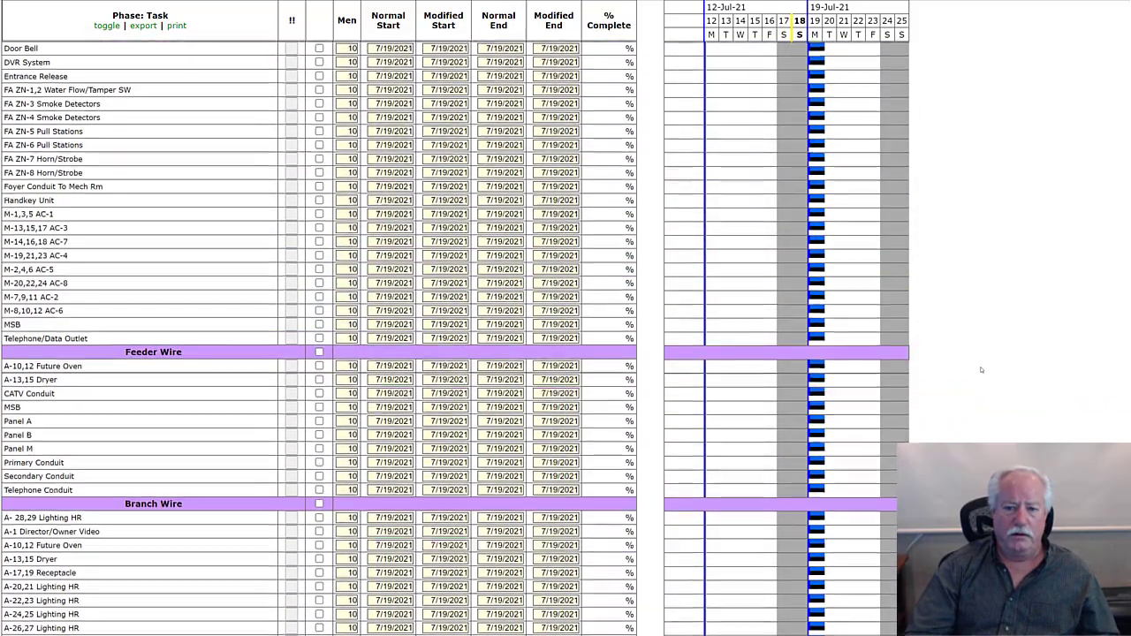
{"action": "scroll", "coordinate": [980, 366], "scroll_direction": "up", "scroll_amount": 10}
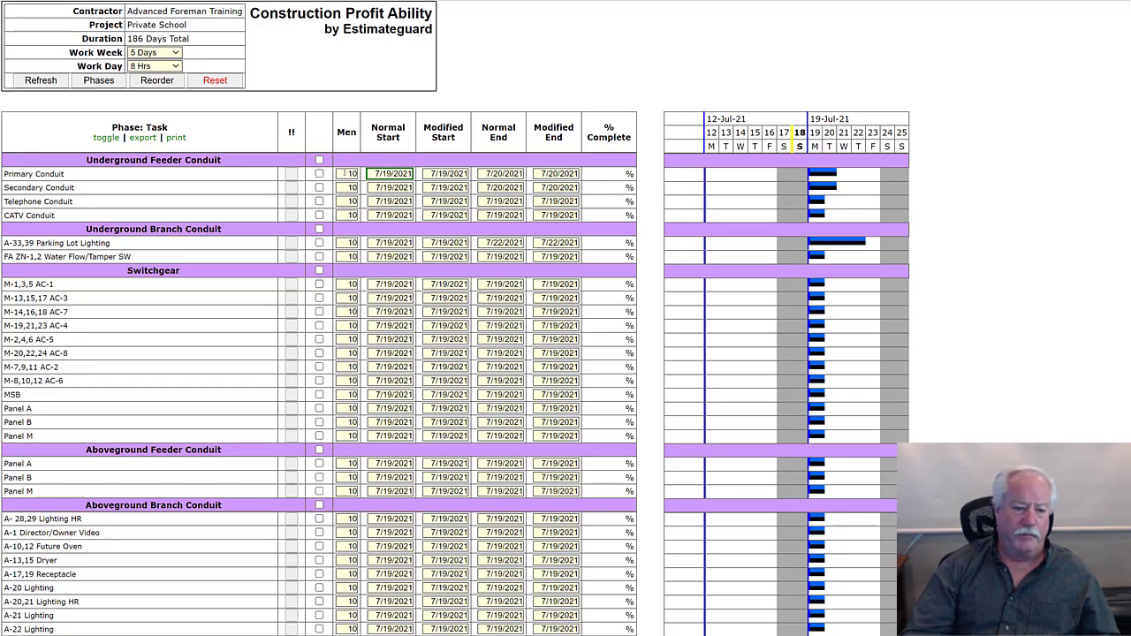
- Set the men to 3 for Primary, Secondary, Telephone and CATV Conduit under Underground Feeder Conduit
{"action": "double_click", "coordinate": [348, 173]}
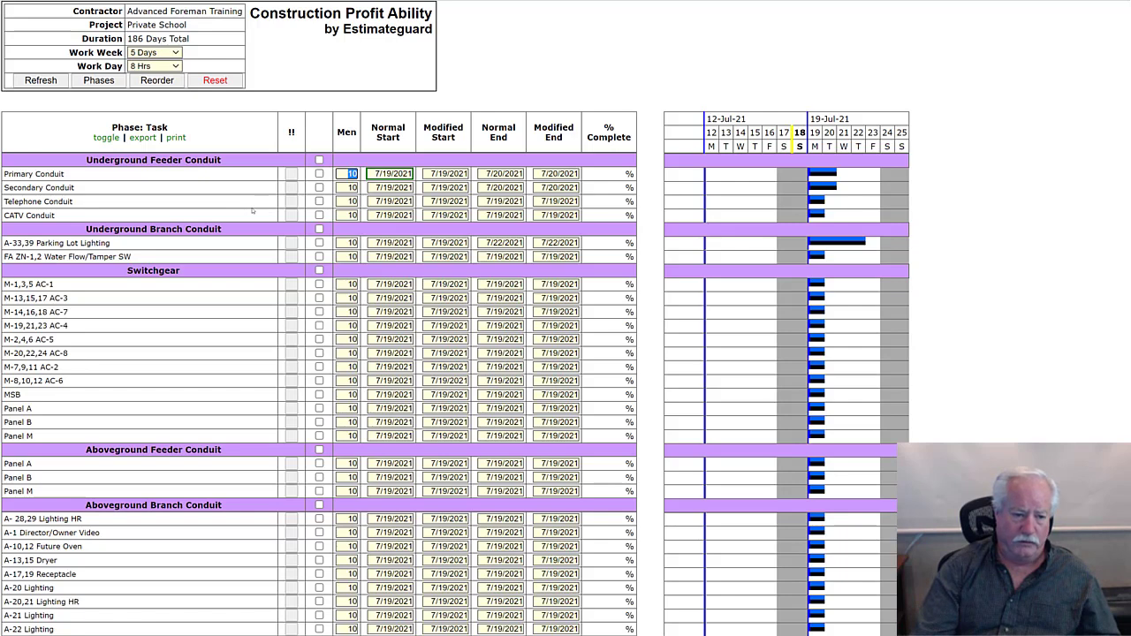
{"action": "type", "text": "3"}
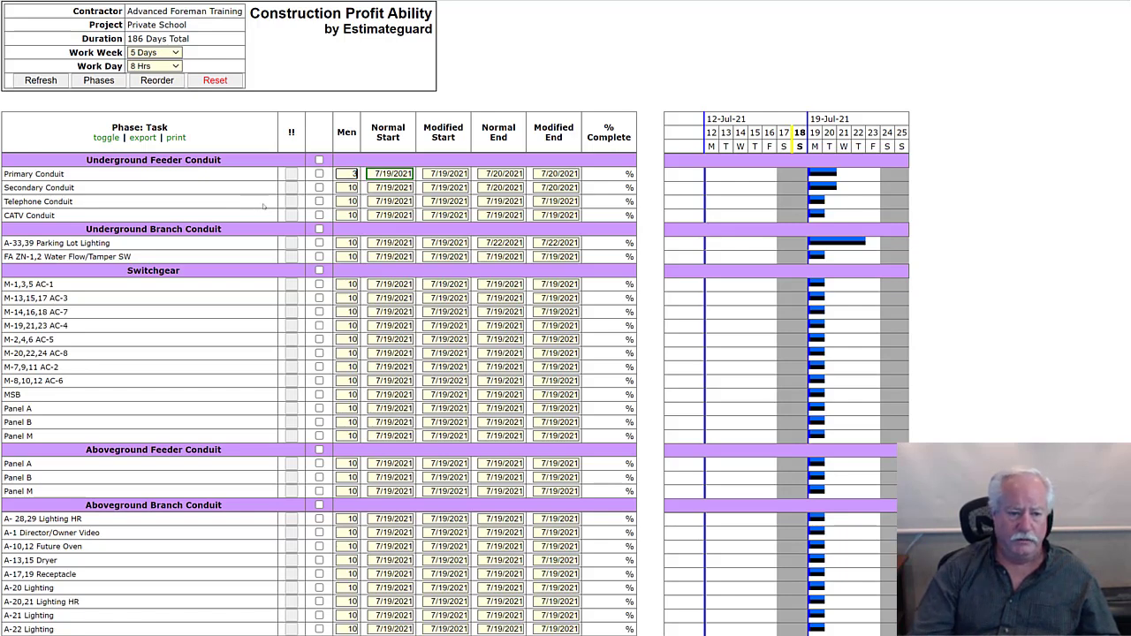
{"action": "left_click", "coordinate": [349, 188]}
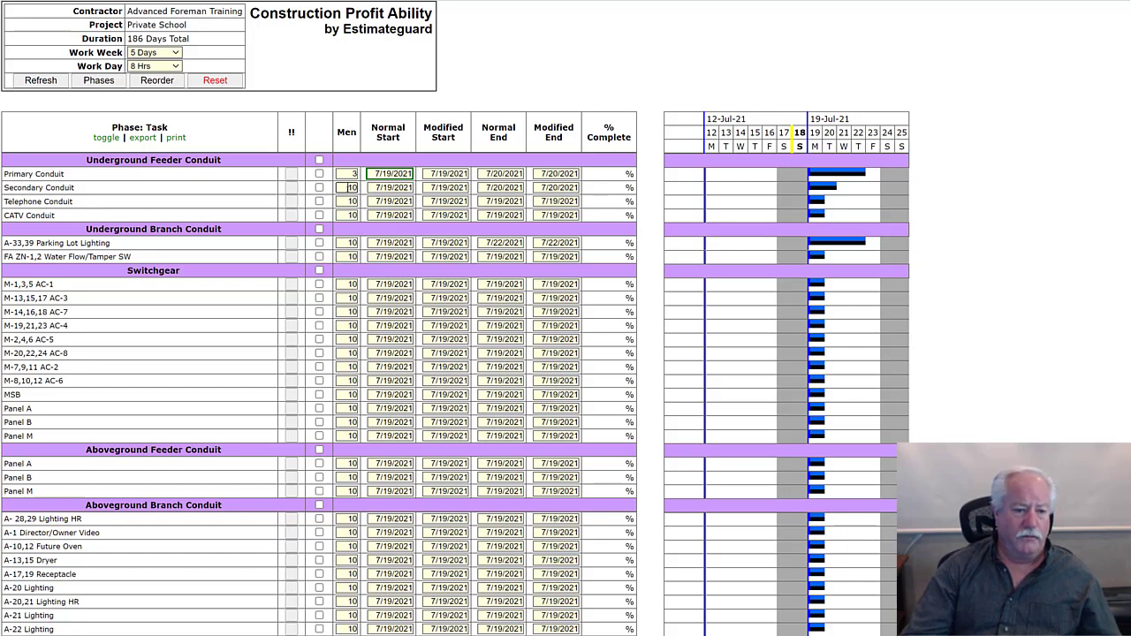
{"action": "double_click", "coordinate": [351, 187]}
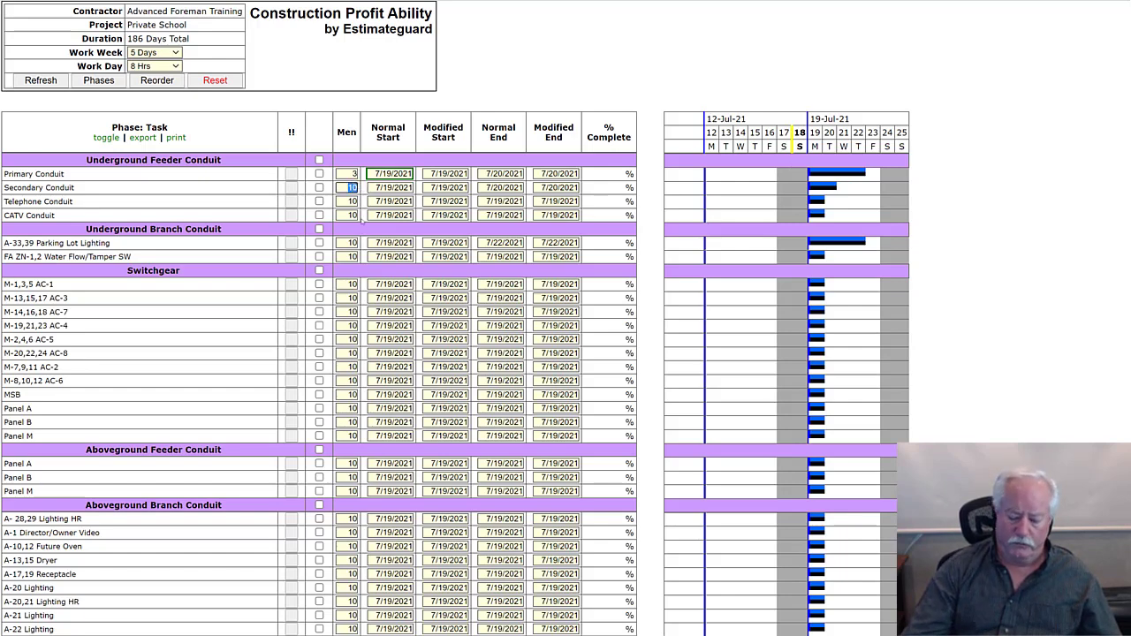
{"action": "type", "text": "3"}
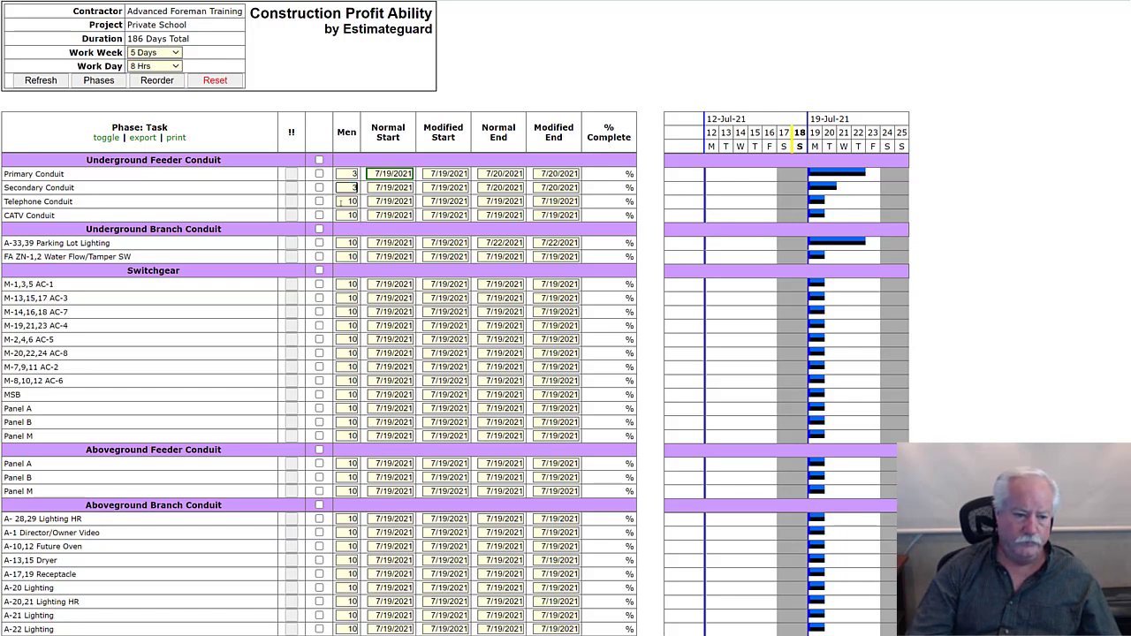
{"action": "double_click", "coordinate": [350, 201]}
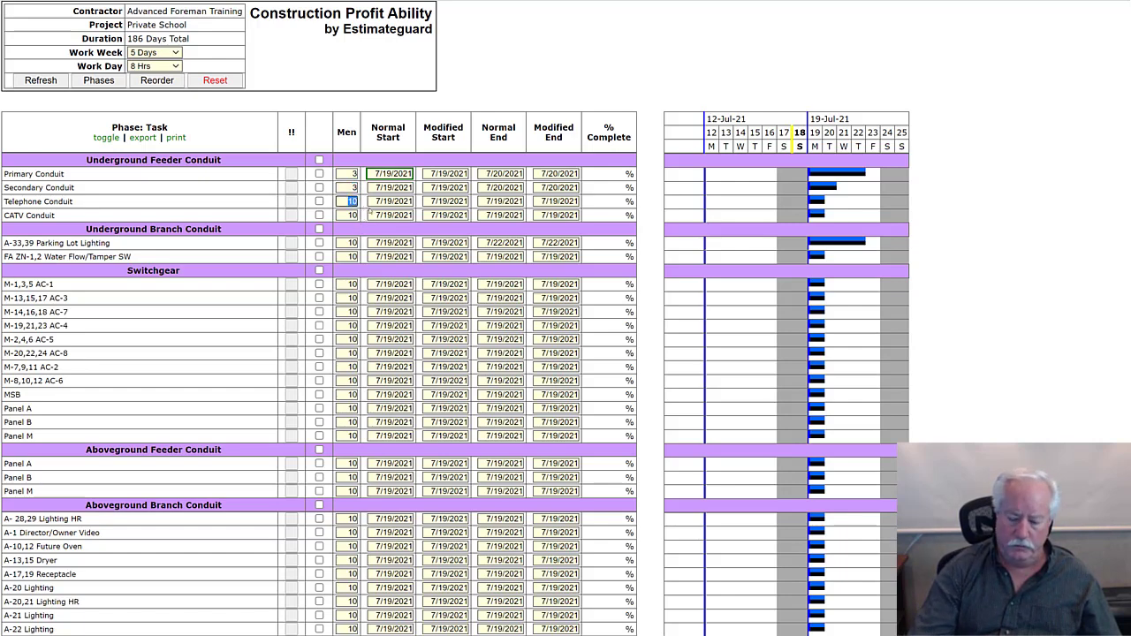
{"action": "type", "text": "3"}
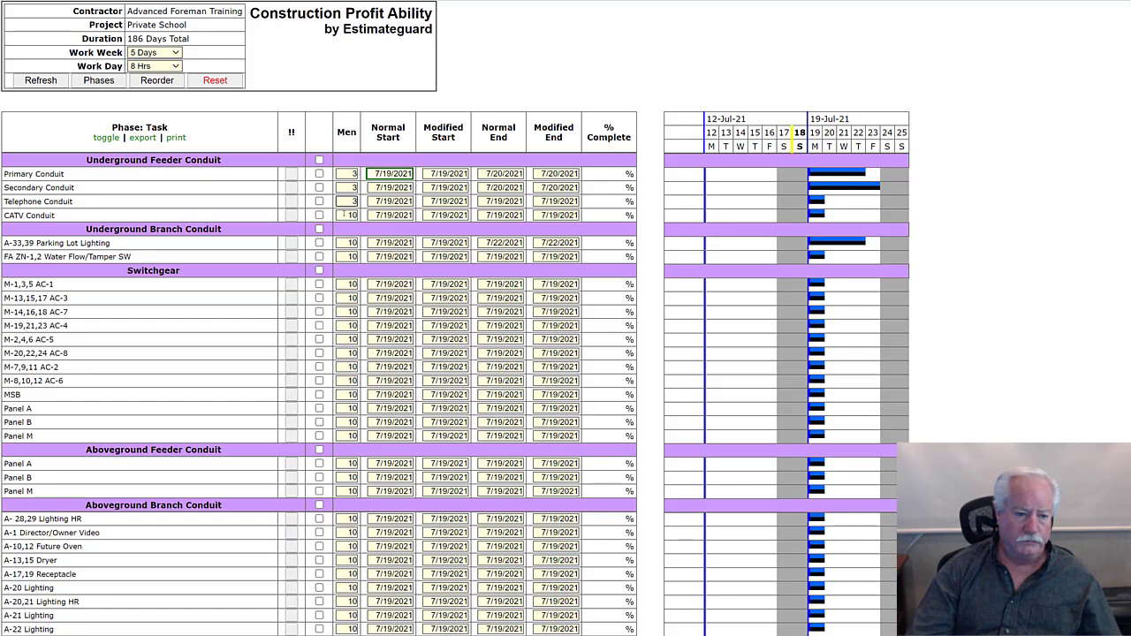
{"action": "double_click", "coordinate": [346, 214]}
{"action": "type", "text": "3"}
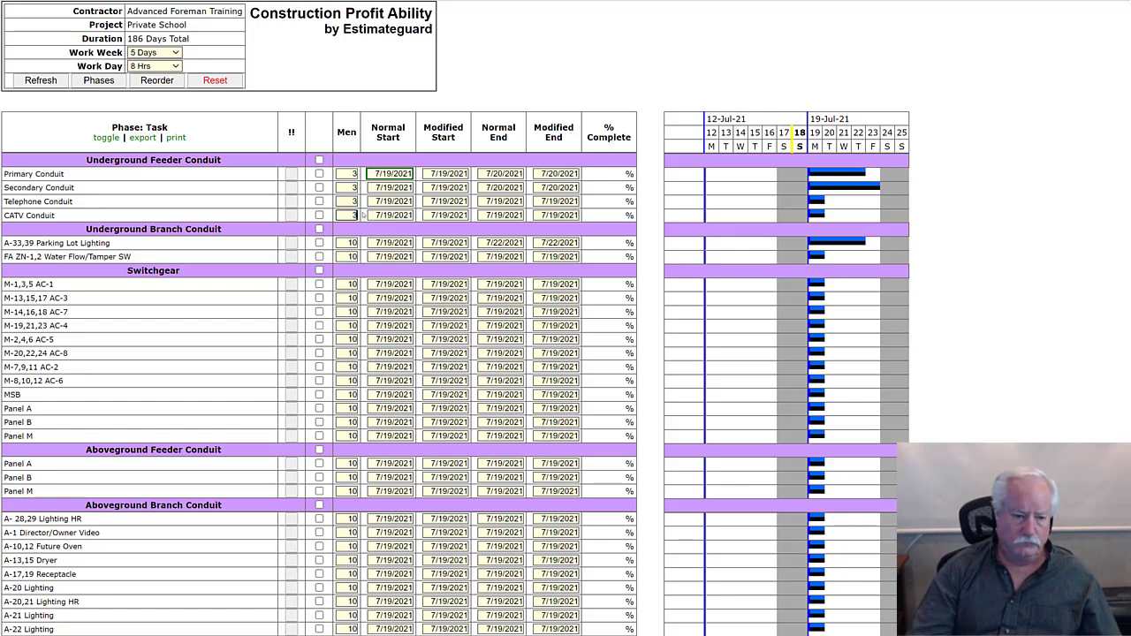
- Set the men to 3 for A-33,39 Parking Lot Lighting and FA ZN-1,2 Water Flow/Tamper SW under Underground Branch Conduit
{"action": "double_click", "coordinate": [350, 242]}
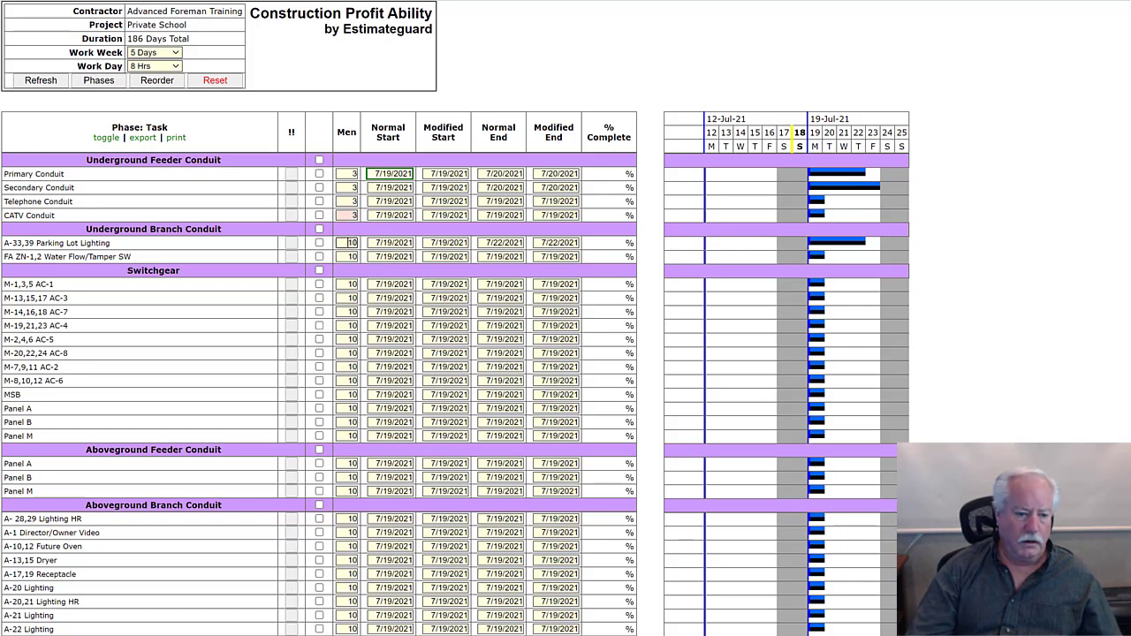
{"action": "type", "text": "3"}
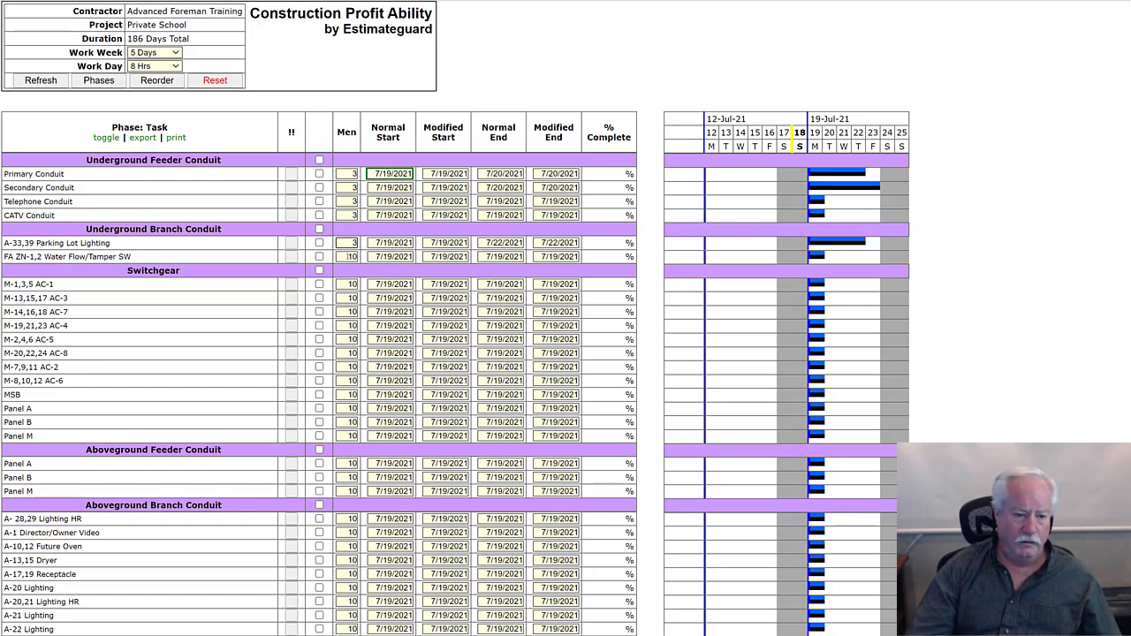
{"action": "left_click_drag", "start_coordinate": [349, 257], "coordinate": [380, 258]}
{"action": "type", "text": "3"}
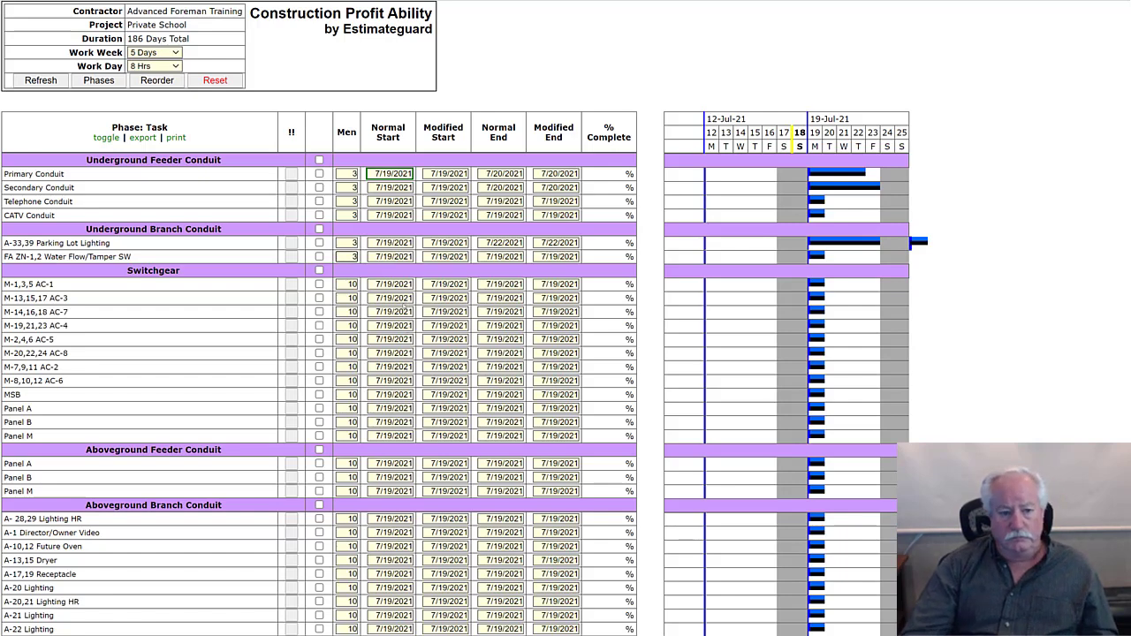
{"action": "left_click", "coordinate": [348, 283]}
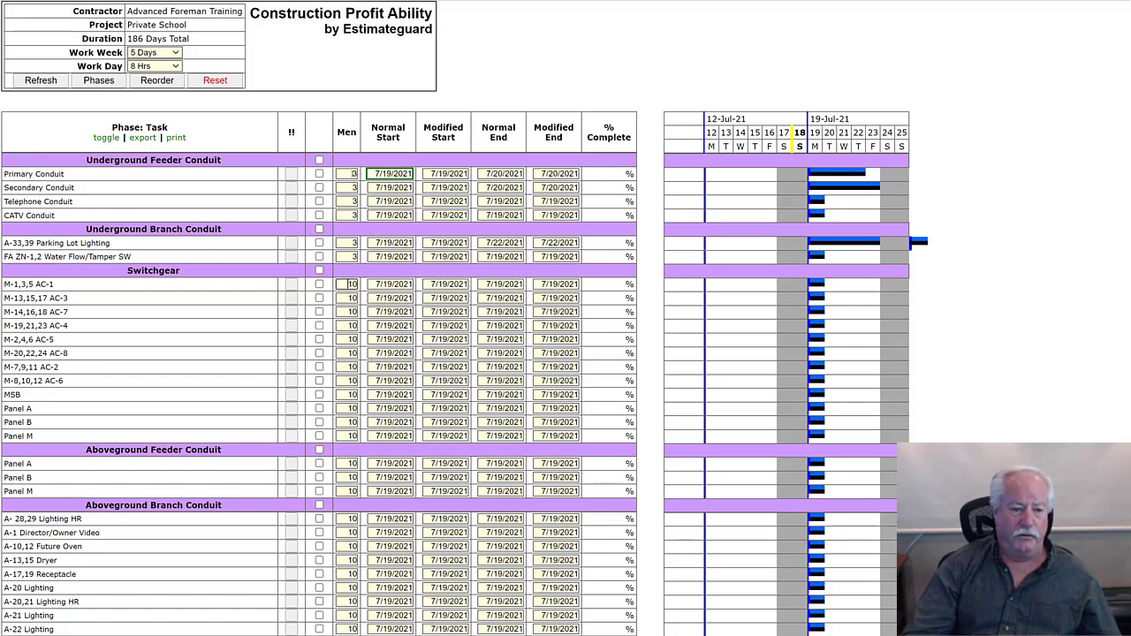
- Set the modified start of Primary Conduit under Underground Feeder Conduit to 7/21/2021
{"action": "left_click", "coordinate": [353, 188]}
{"action": "left_click", "coordinate": [350, 173]}
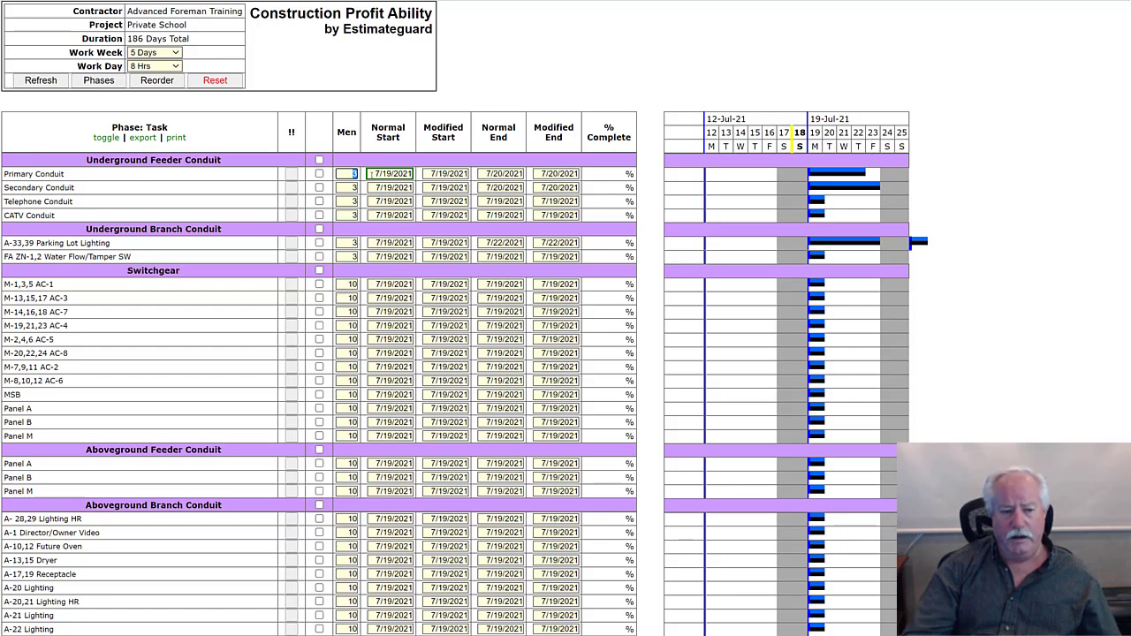
{"action": "key", "text": "Tab"}
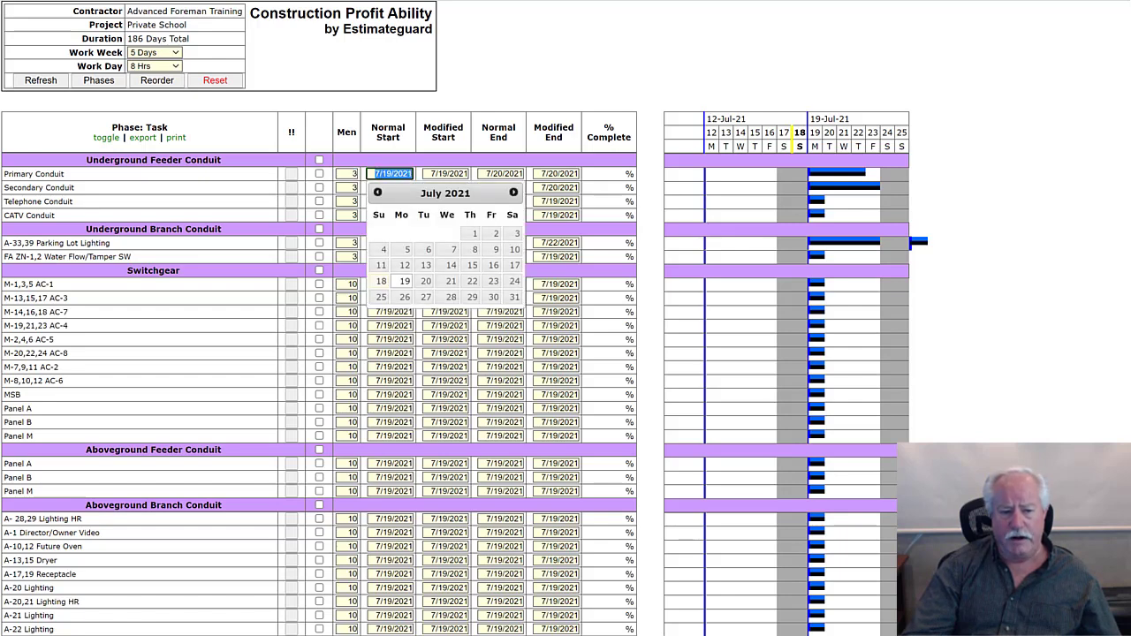
{"action": "left_click_drag", "start_coordinate": [427, 173], "coordinate": [438, 173]}
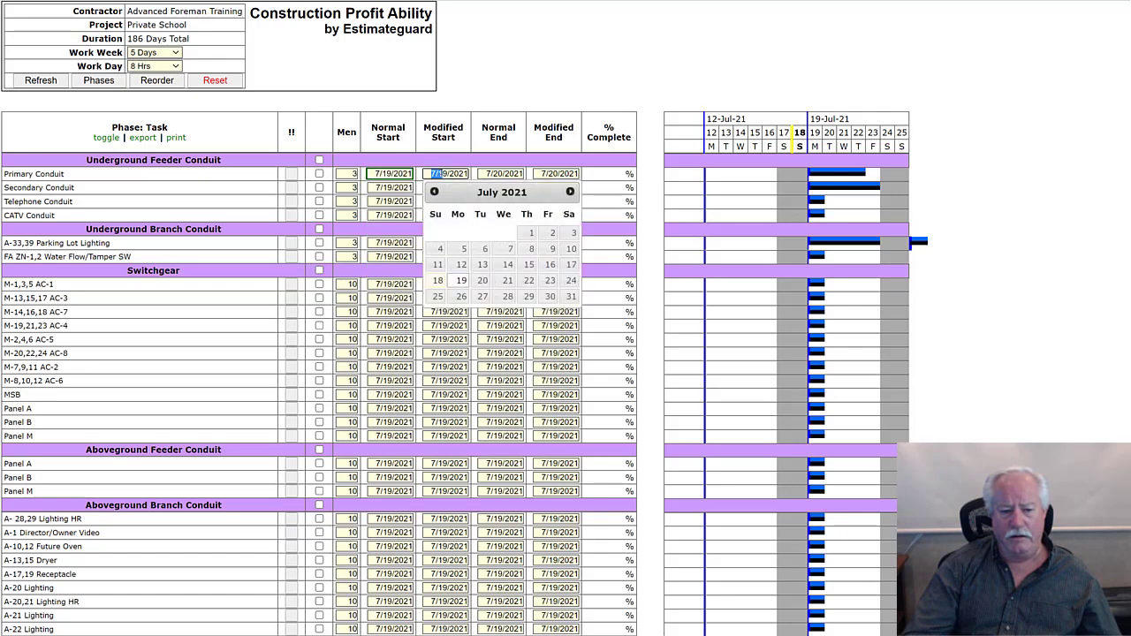
{"action": "left_click", "coordinate": [428, 174]}
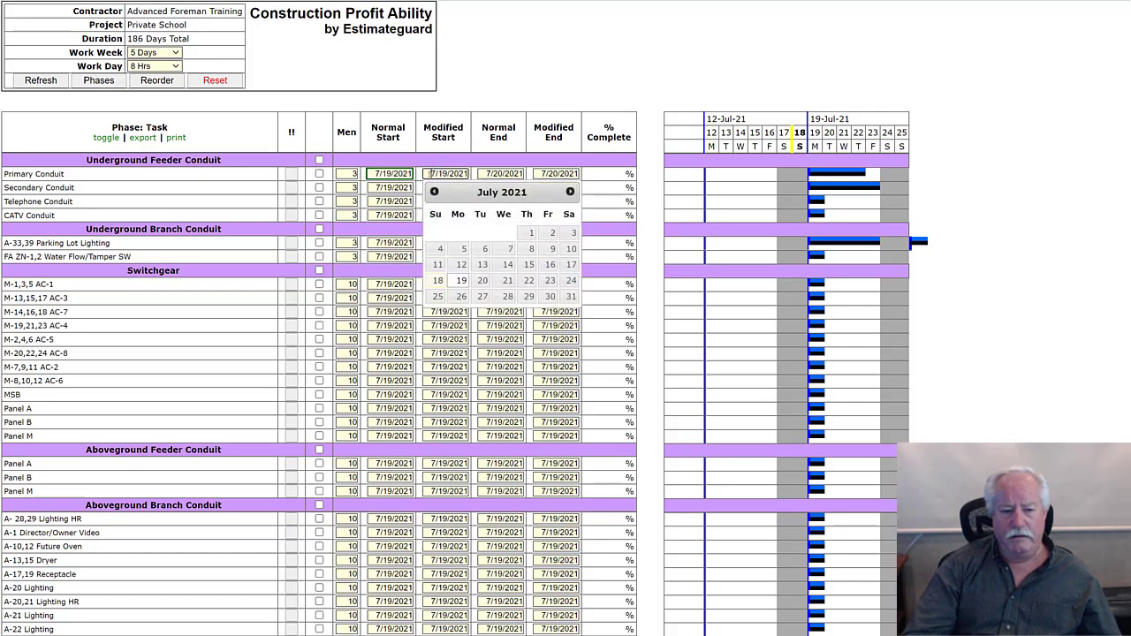
{"action": "left_click_drag", "start_coordinate": [429, 173], "coordinate": [473, 175]}
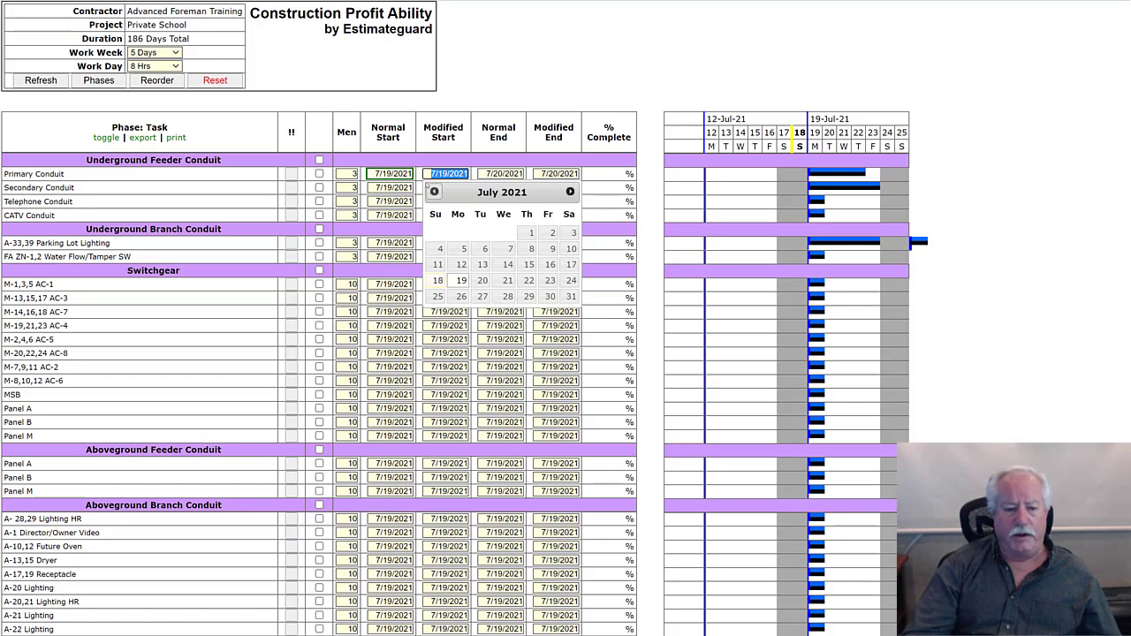
{"action": "left_click", "coordinate": [506, 280]}
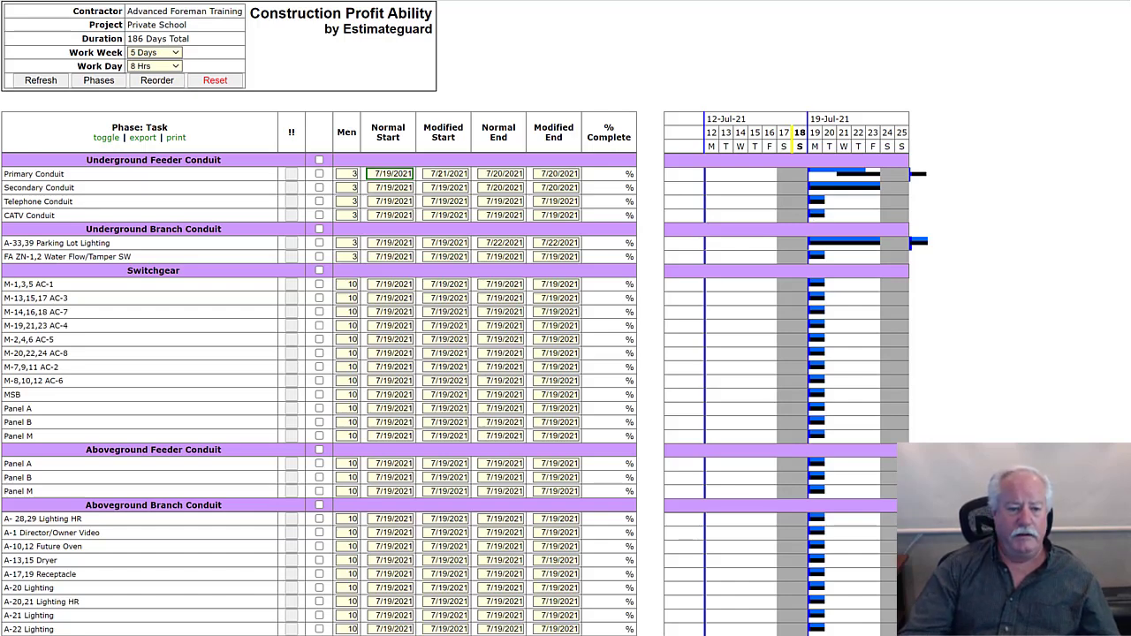
- Return Primary Conduit's modified start to 7/19/2021
{"action": "left_click", "coordinate": [432, 173]}
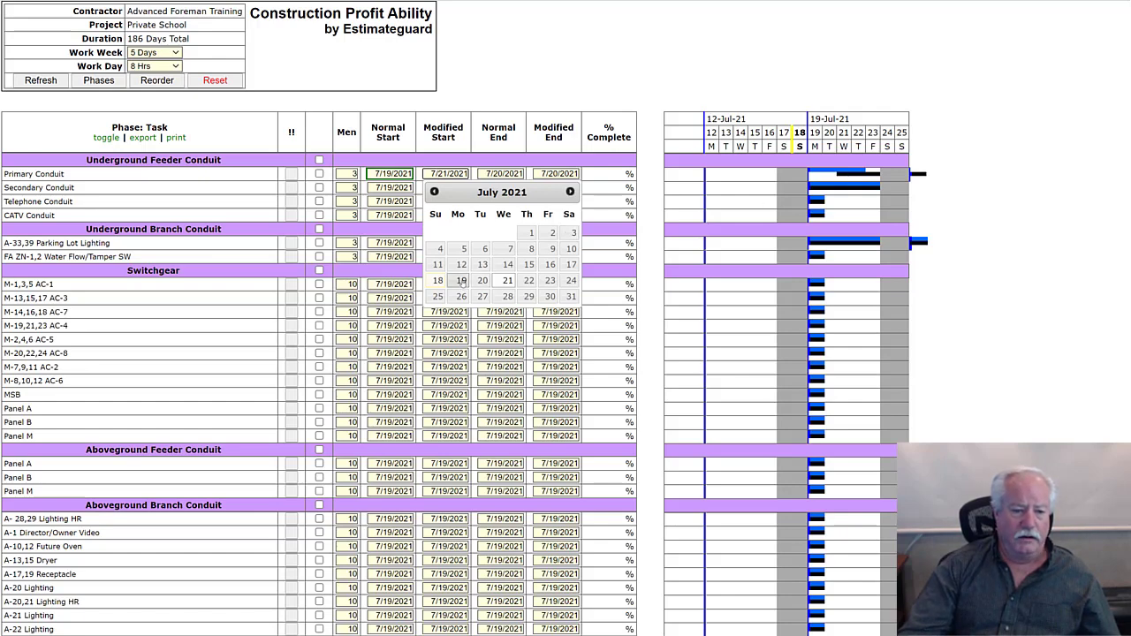
{"action": "left_click", "coordinate": [461, 281]}
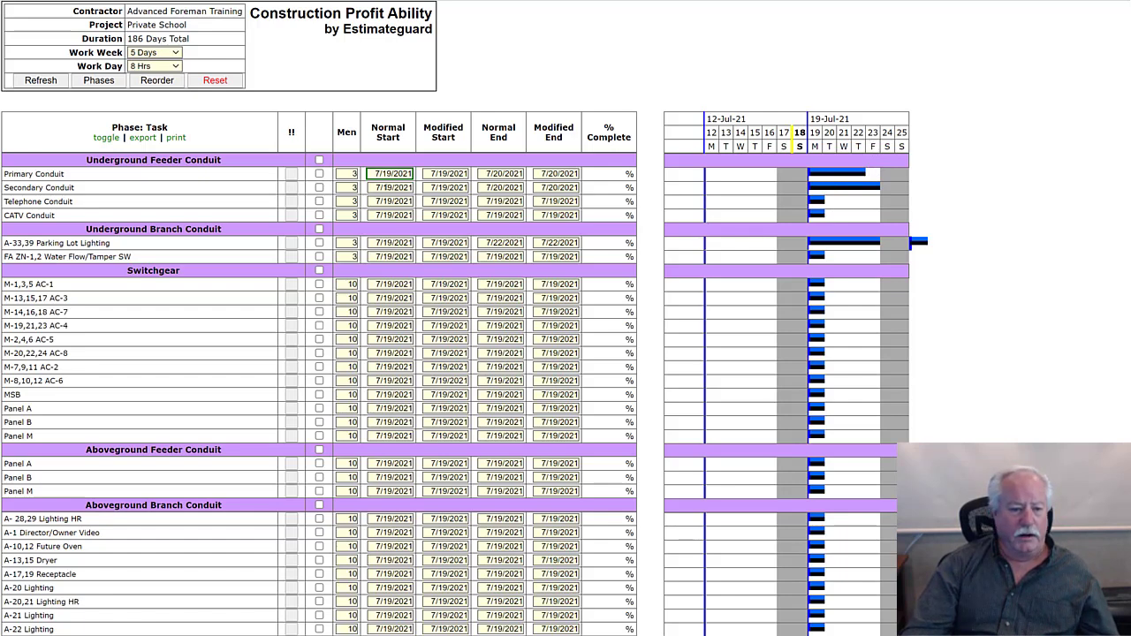
- Set both the normal start and modified start of Secondary Conduit under Underground Feeder Conduit to 7/23/2021
{"action": "left_click", "coordinate": [386, 187]}
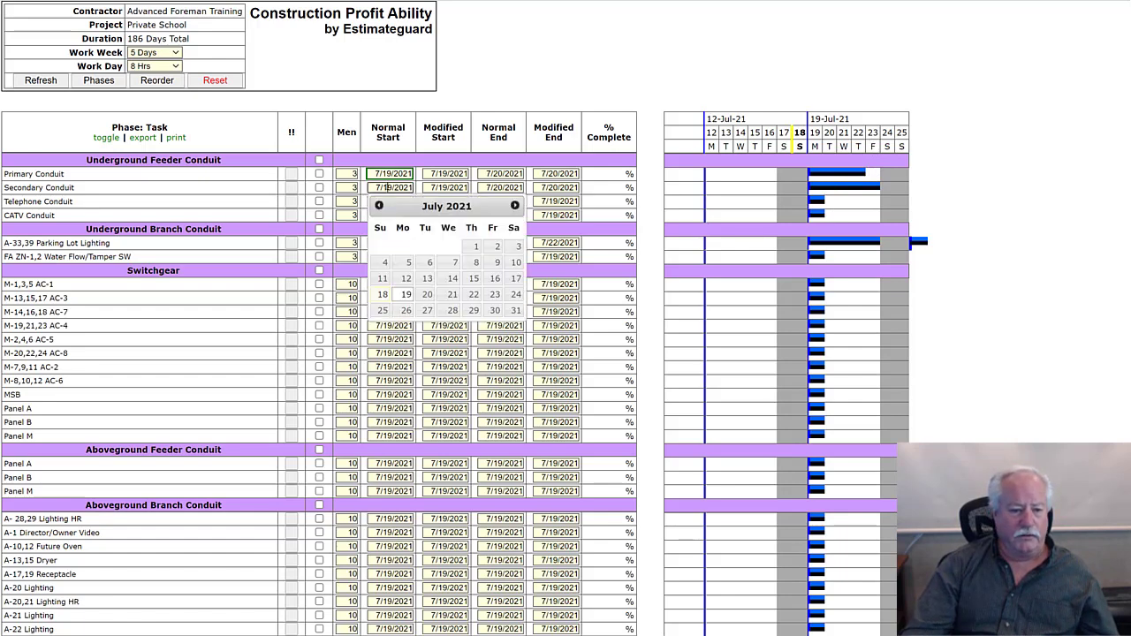
{"action": "left_click", "coordinate": [494, 294]}
{"action": "left_click", "coordinate": [449, 188]}
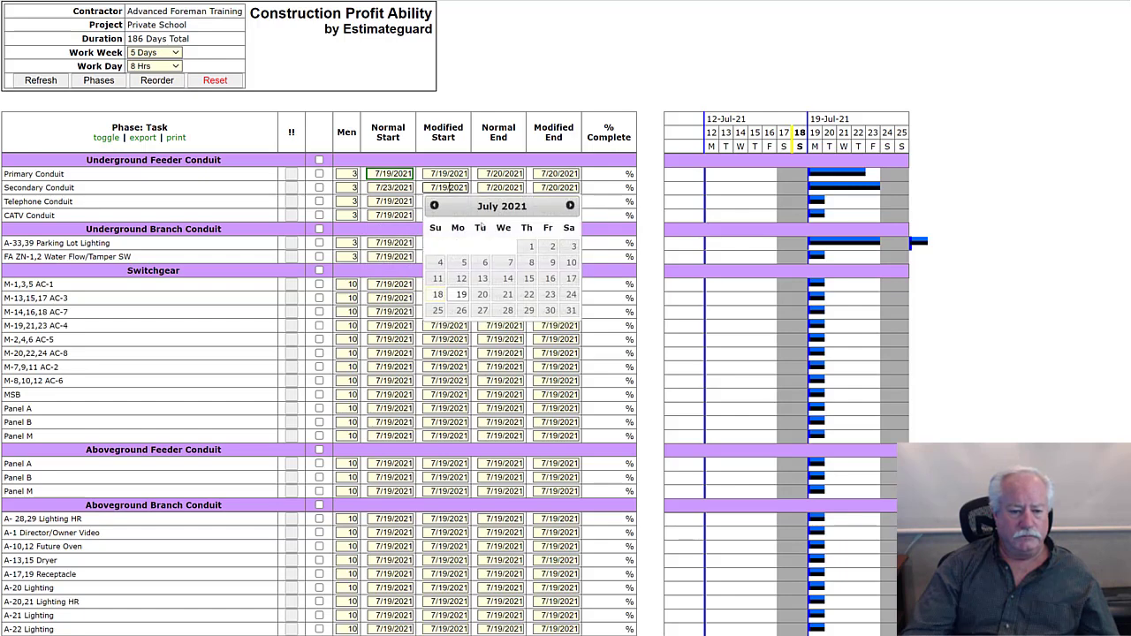
{"action": "left_click", "coordinate": [549, 294]}
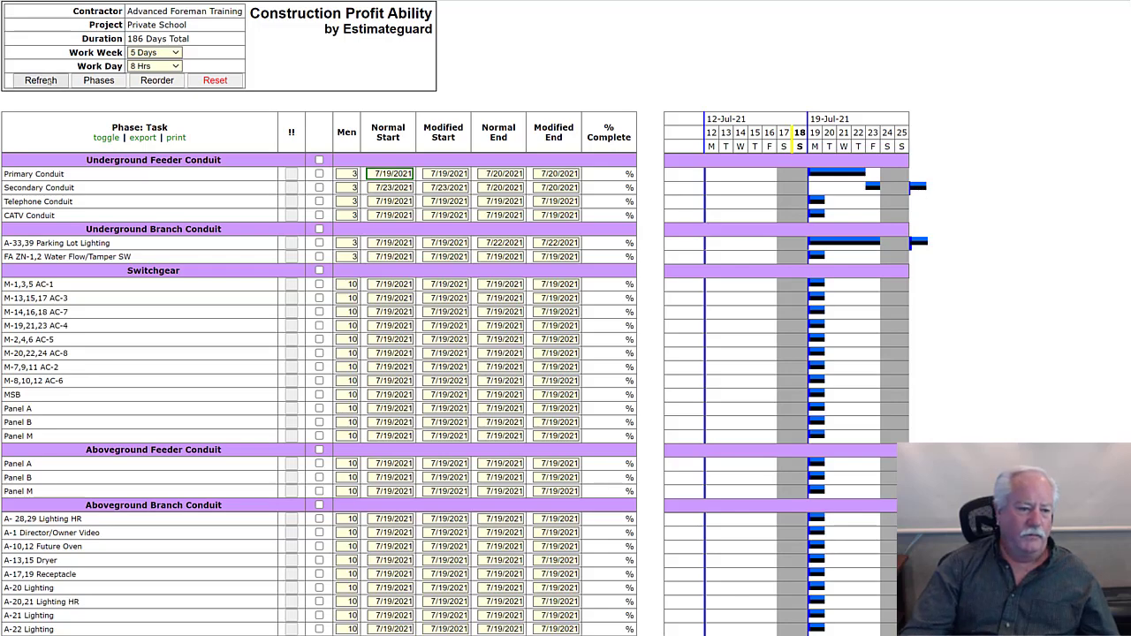
- Set the normal and modified start of M-8,10,12 AC-6, the last task under Devices and Trim, to 9/30/2021
{"action": "scroll", "coordinate": [183, 267], "scroll_direction": "down", "scroll_amount": 6}
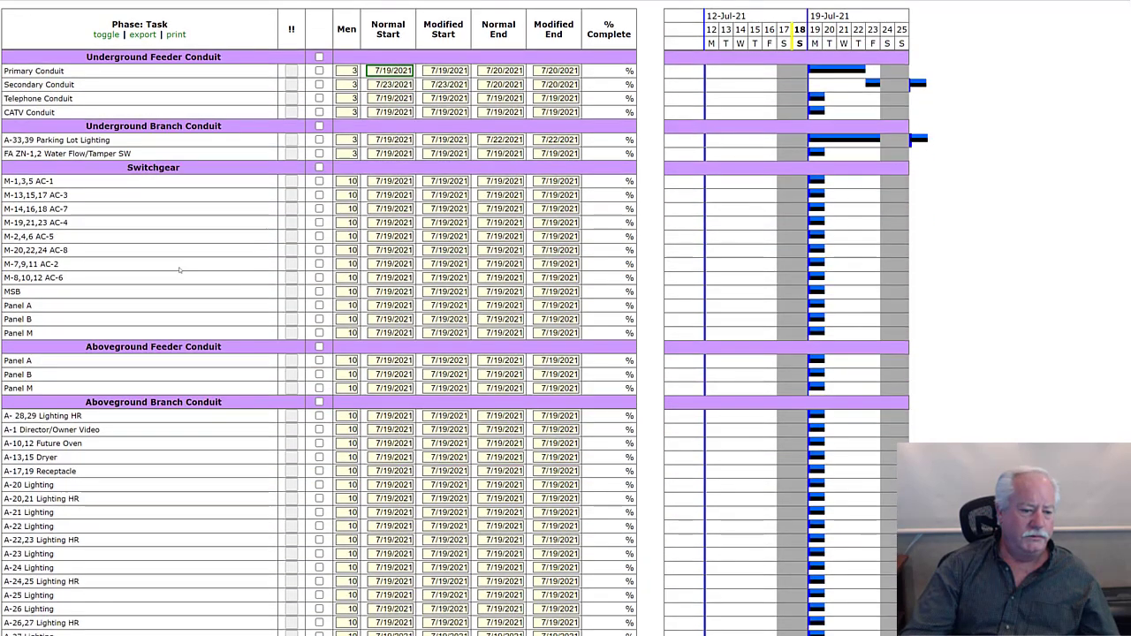
{"action": "scroll", "coordinate": [181, 272], "scroll_direction": "down", "scroll_amount": 10}
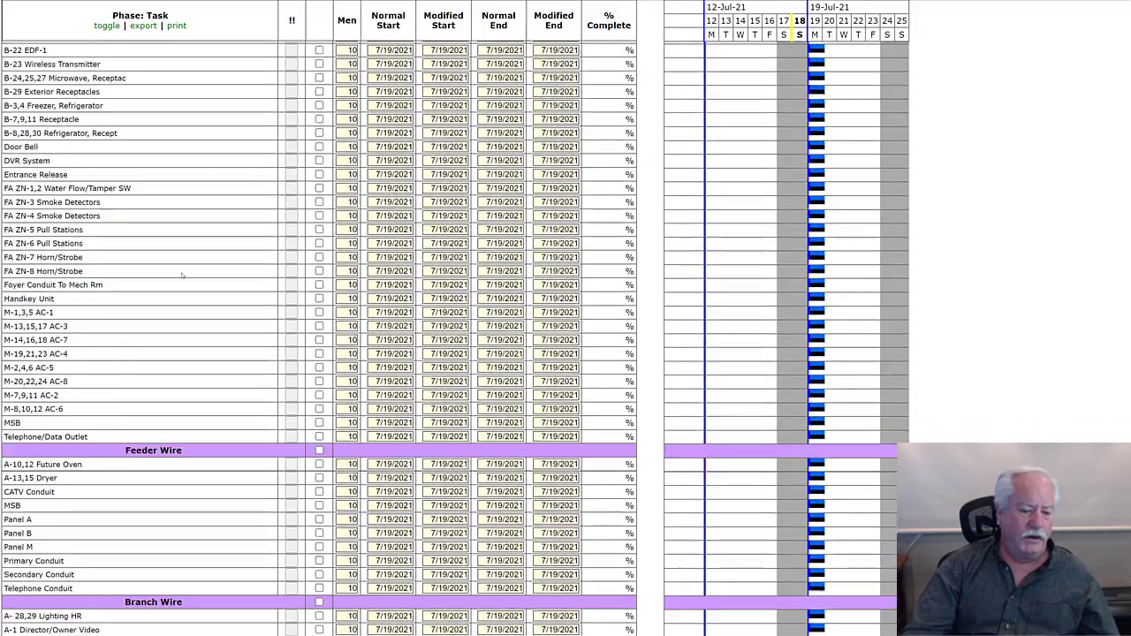
{"action": "scroll", "coordinate": [183, 275], "scroll_direction": "down", "scroll_amount": 10}
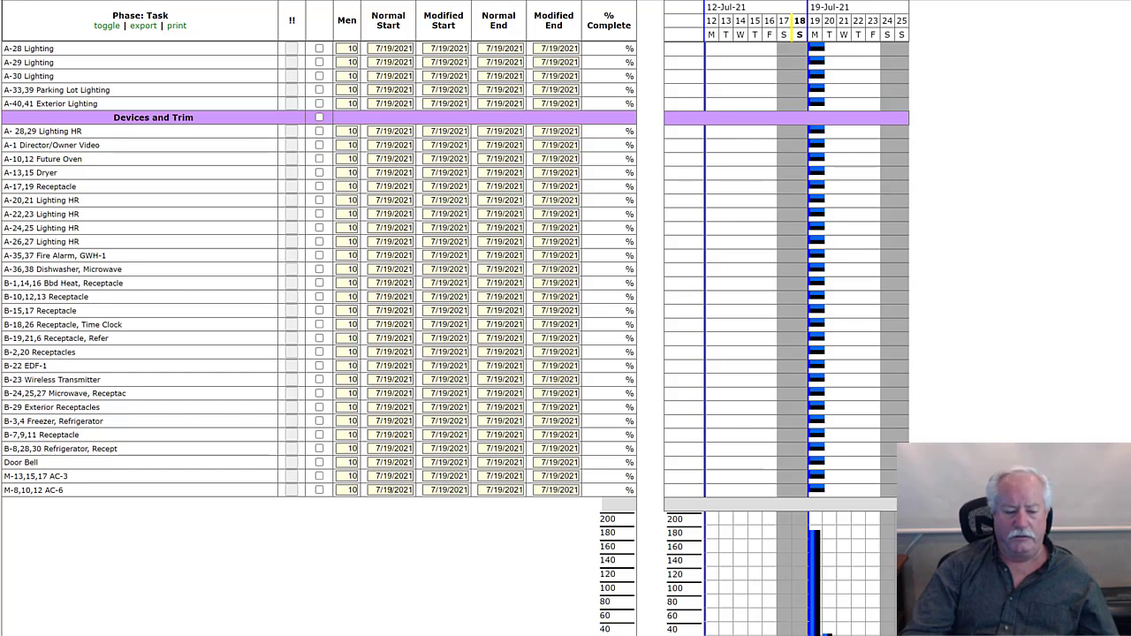
{"action": "left_click", "coordinate": [392, 489]}
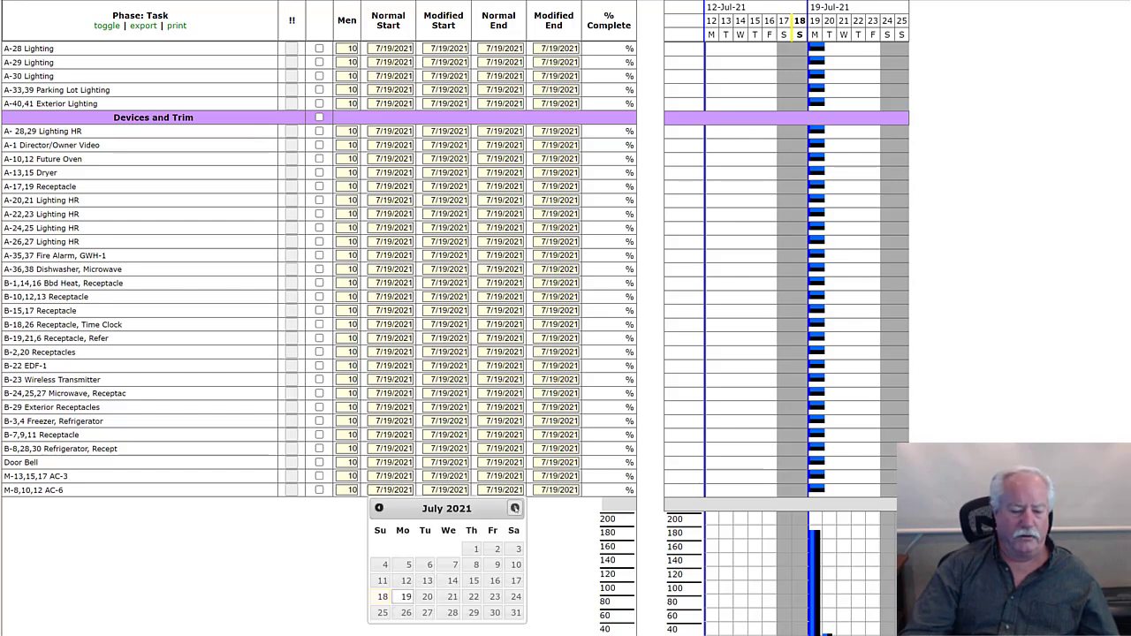
{"action": "left_click", "coordinate": [515, 508]}
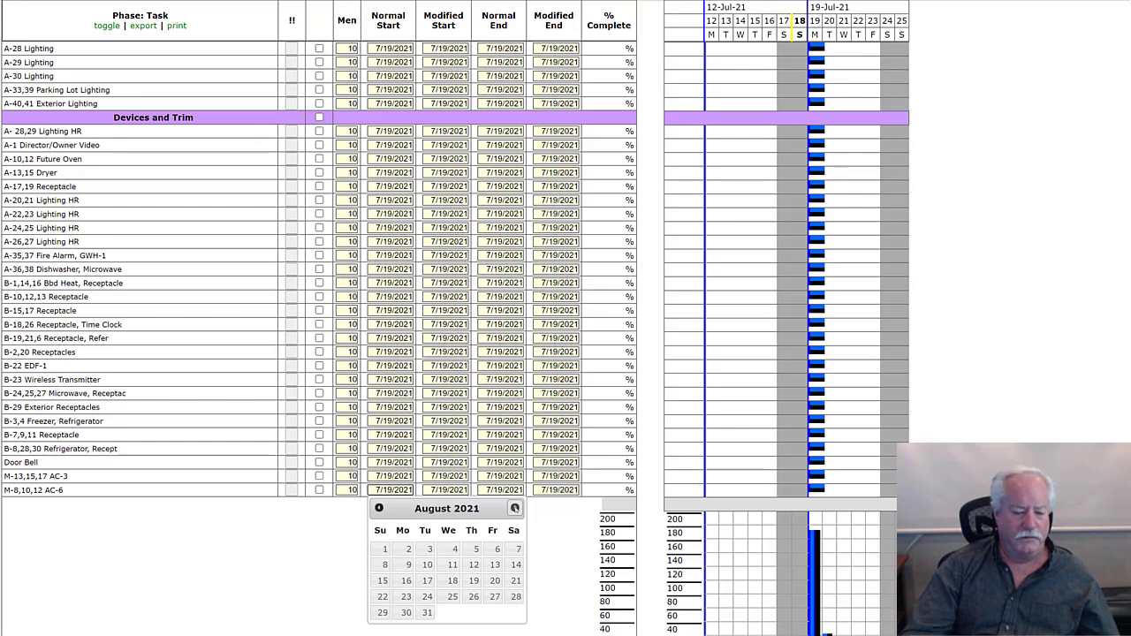
{"action": "left_click", "coordinate": [514, 508]}
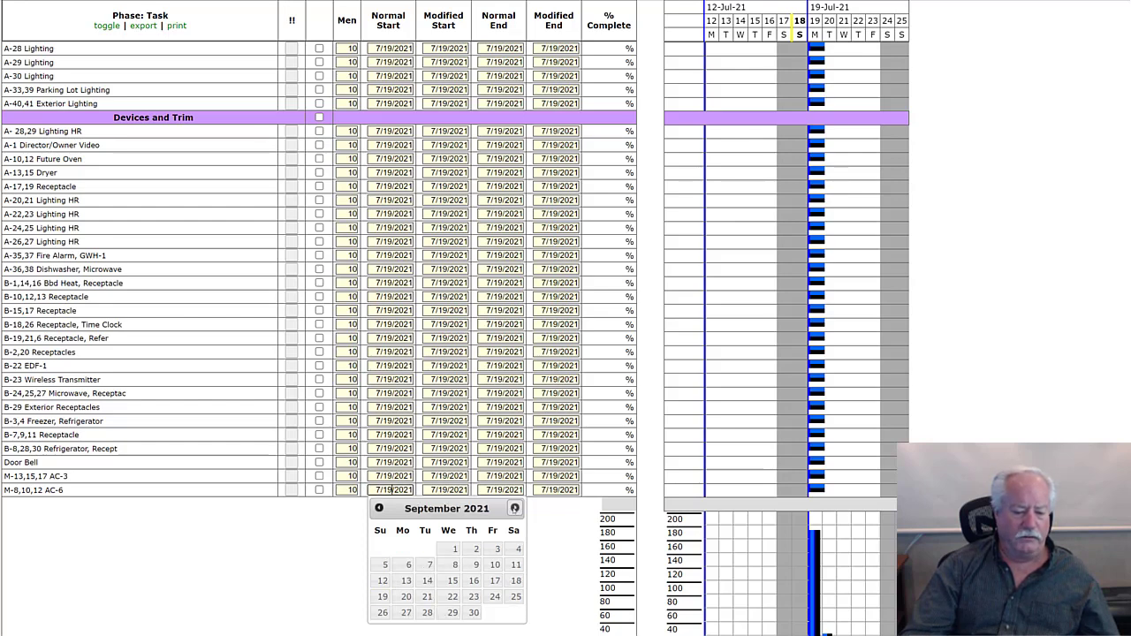
{"action": "left_click", "coordinate": [473, 613]}
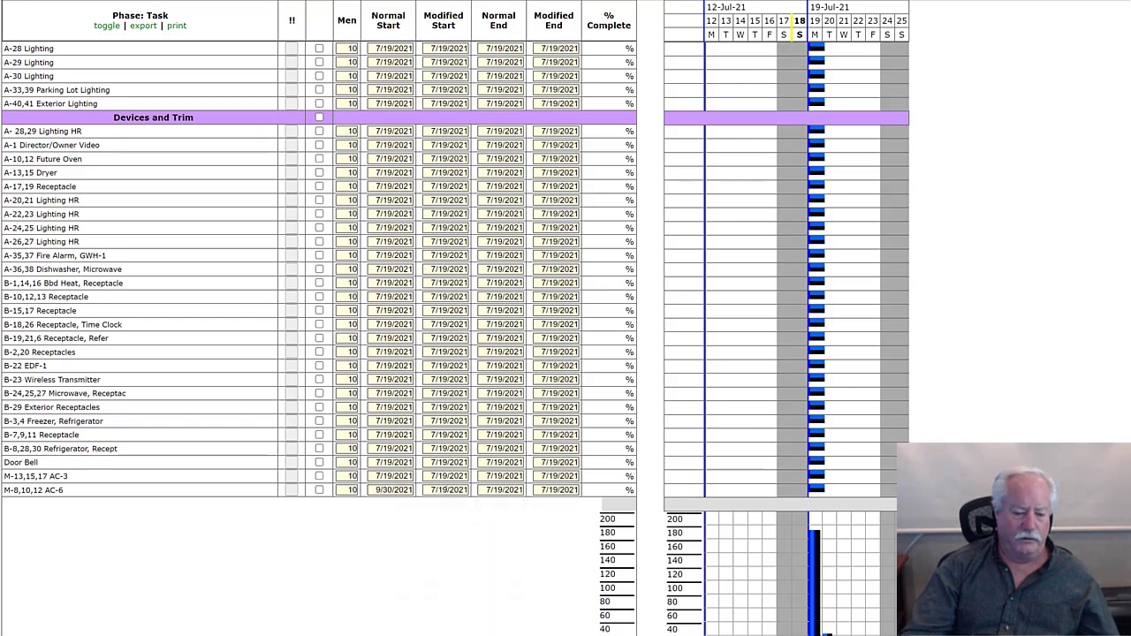
{"action": "left_click", "coordinate": [445, 489]}
{"action": "left_click", "coordinate": [570, 508]}
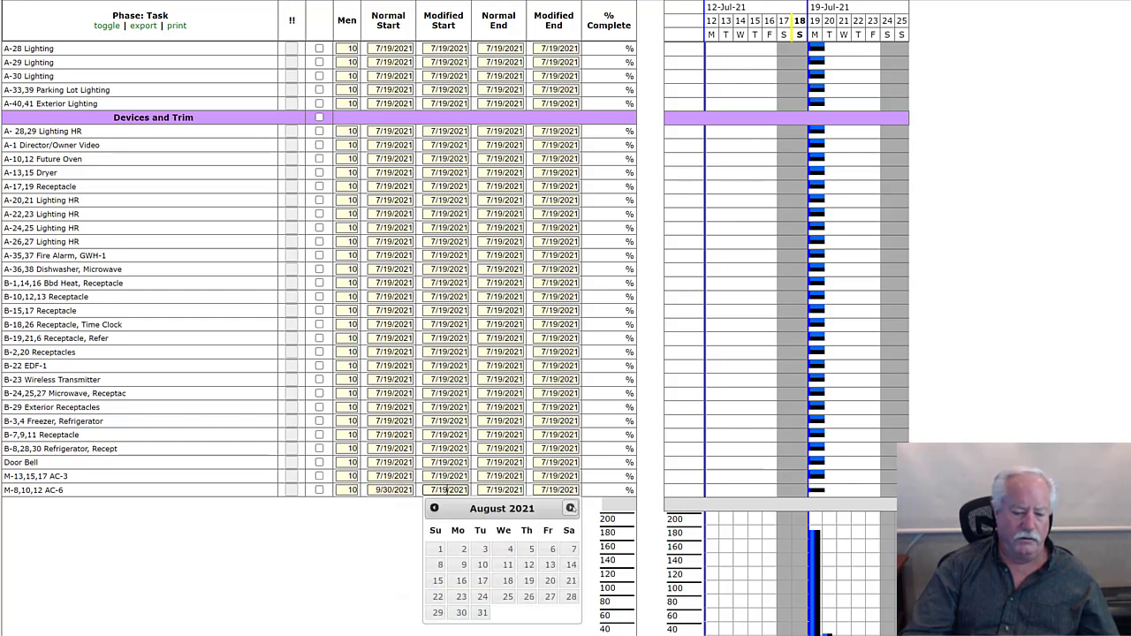
{"action": "left_click", "coordinate": [570, 508]}
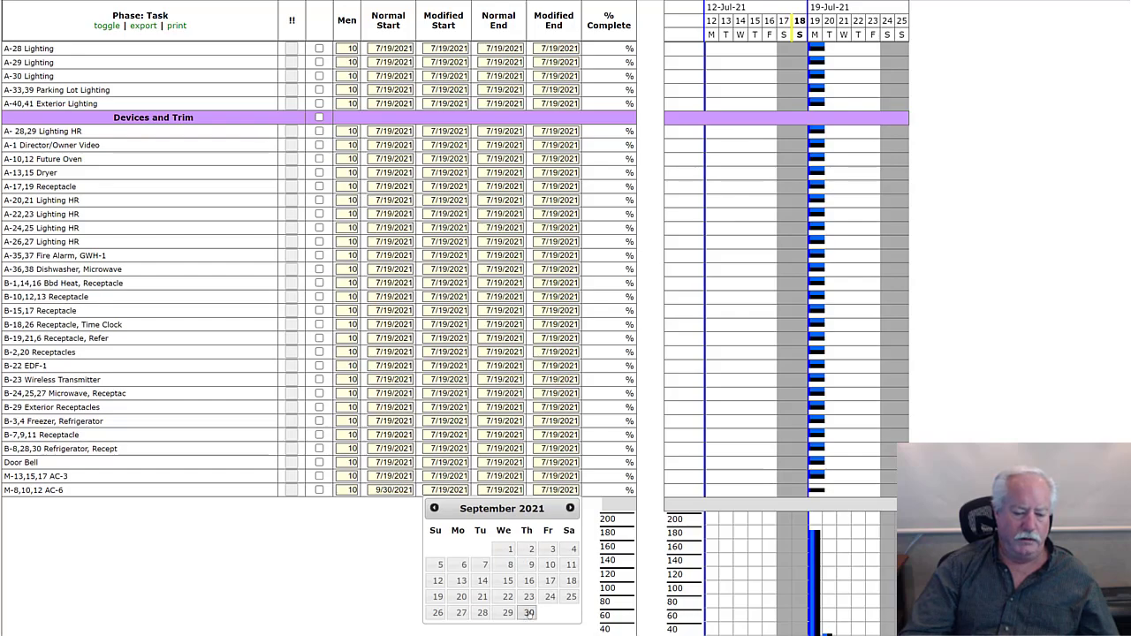
{"action": "left_click", "coordinate": [528, 613]}
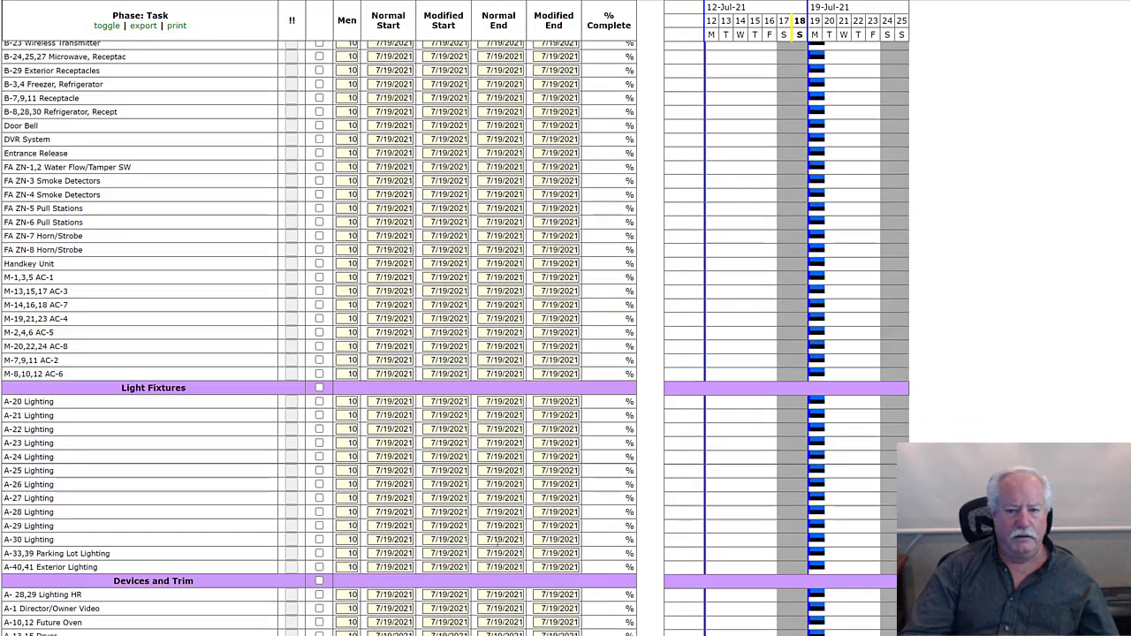
- Refresh the Gantt chart and look over its timeline from July through September 2021
{"action": "scroll", "coordinate": [498, 542], "scroll_direction": "up", "scroll_amount": 20}
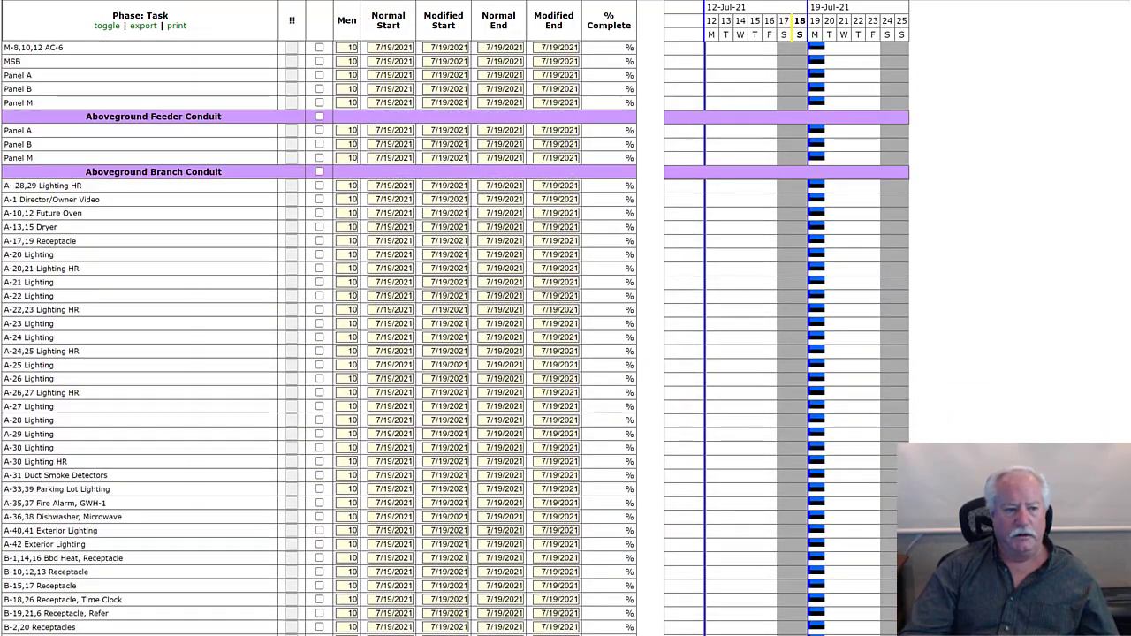
{"action": "scroll", "coordinate": [487, 531], "scroll_direction": "up", "scroll_amount": 5}
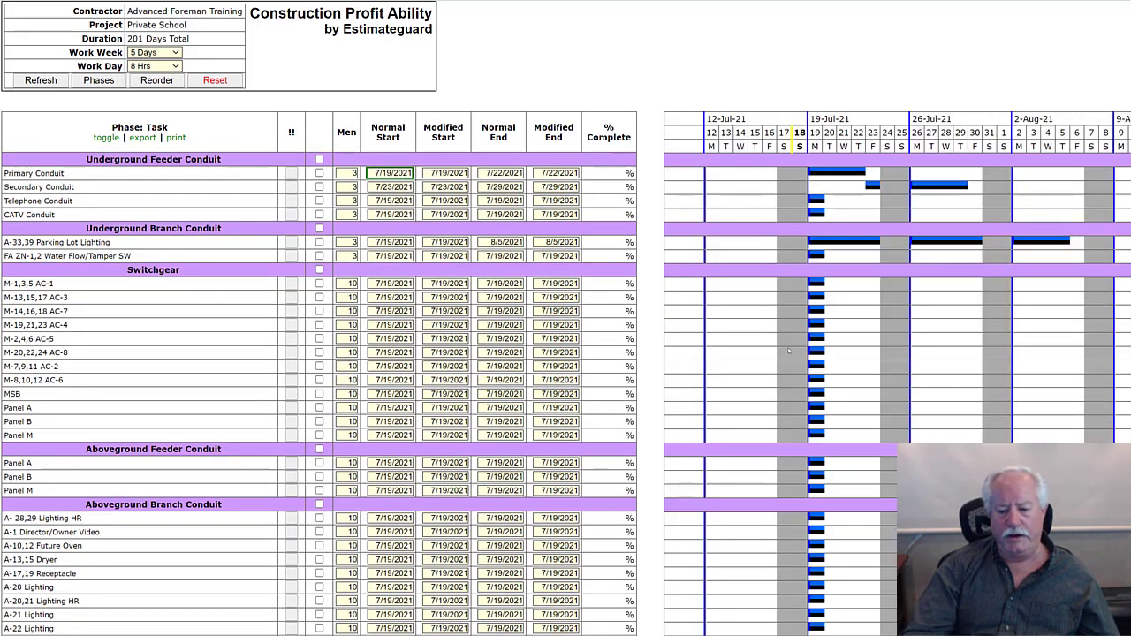
{"action": "scroll", "coordinate": [565, 371], "scroll_direction": "right", "scroll_amount": 4}
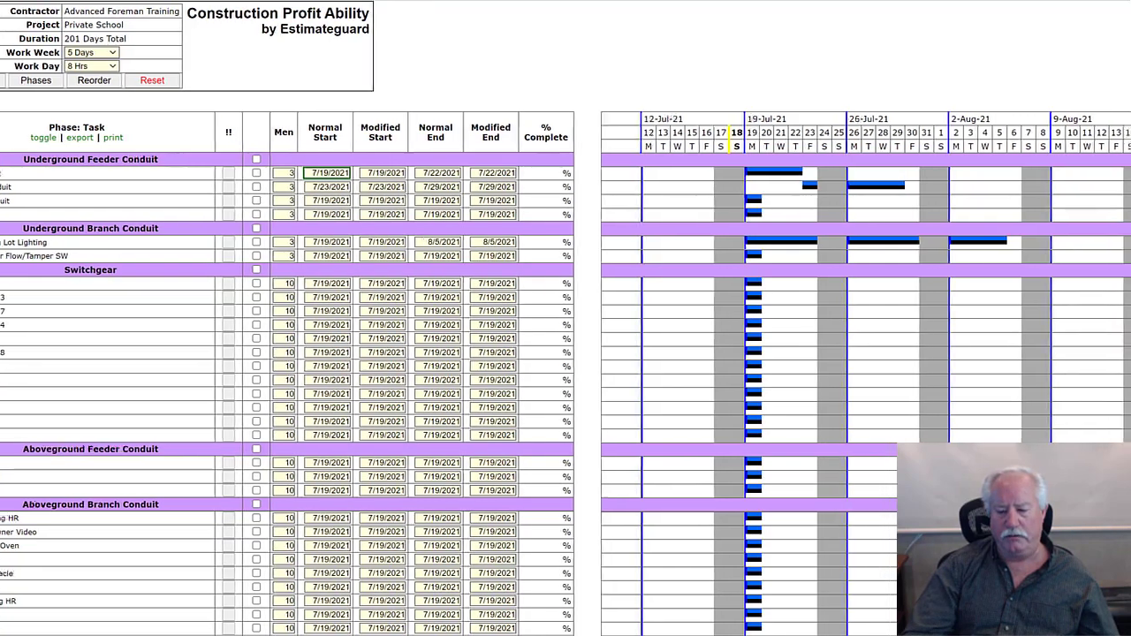
{"action": "scroll", "coordinate": [565, 374], "scroll_direction": "right", "scroll_amount": 3}
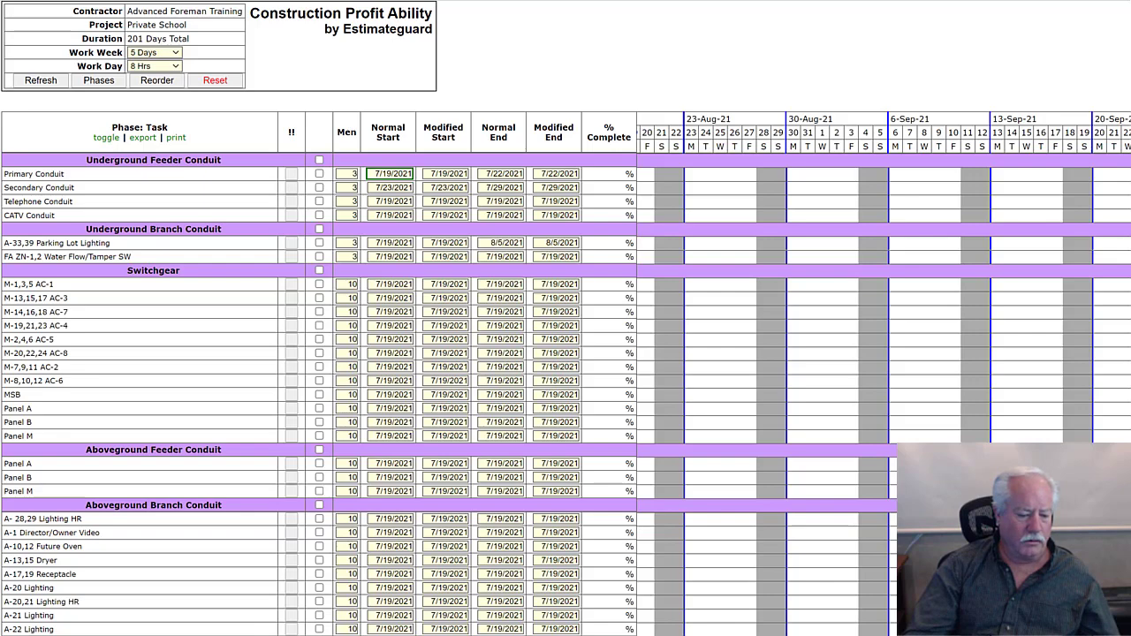
{"action": "scroll", "coordinate": [883, 353], "scroll_direction": "left", "scroll_amount": 3}
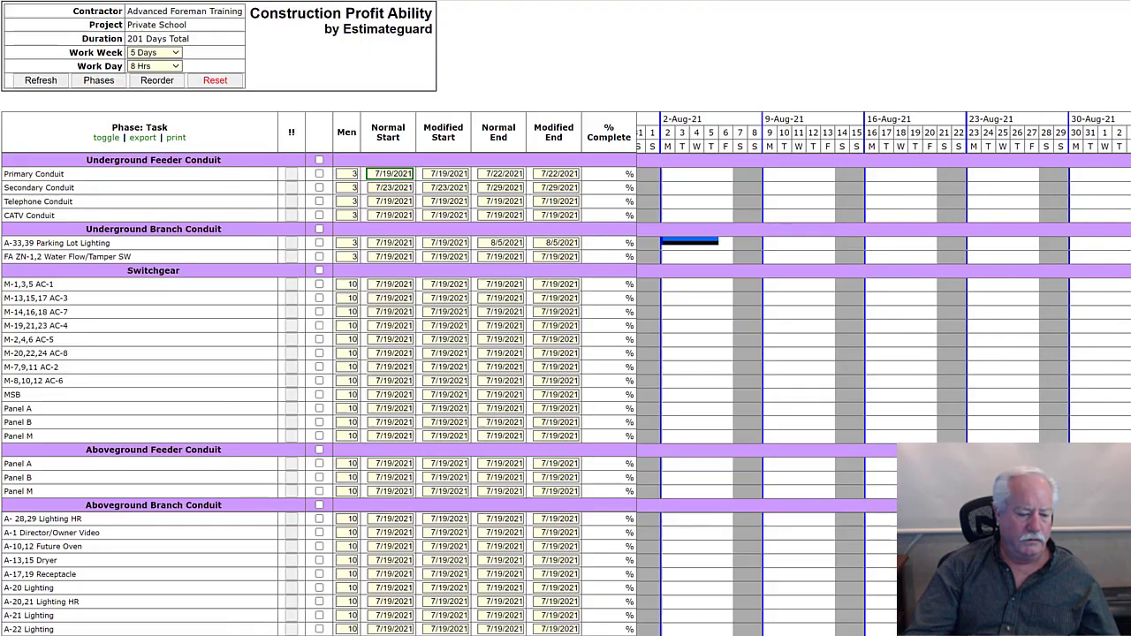
{"action": "scroll", "coordinate": [717, 283], "scroll_direction": "left", "scroll_amount": 3}
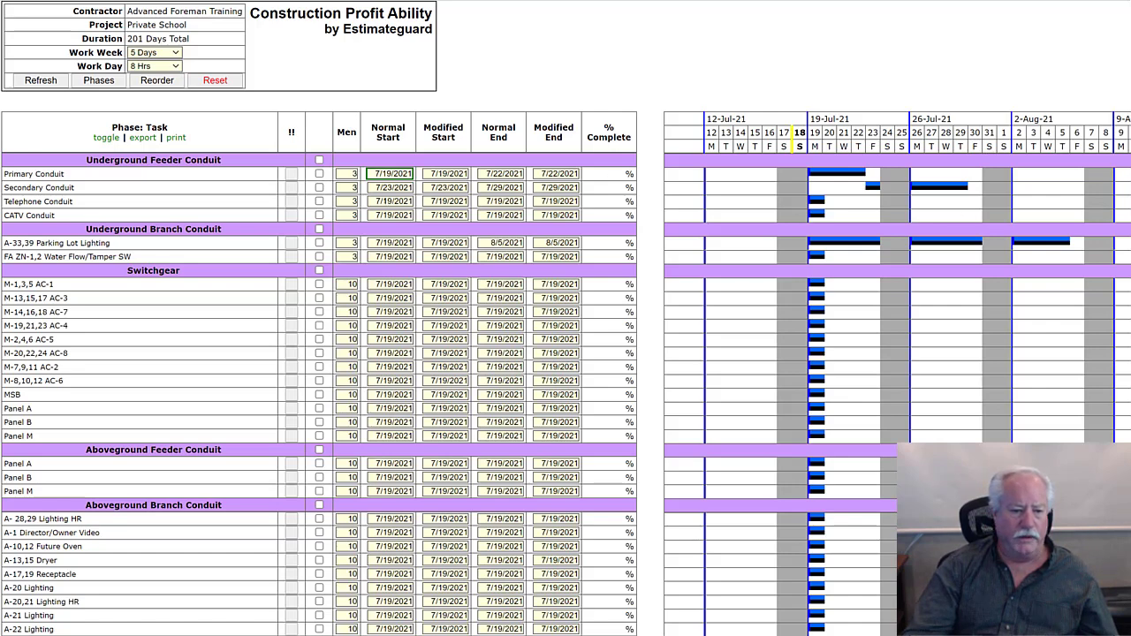
- Set both the normal start and modified start of Telephone Conduit under Underground Feeder Conduit to 7/30/2021
{"action": "left_click", "coordinate": [392, 201]}
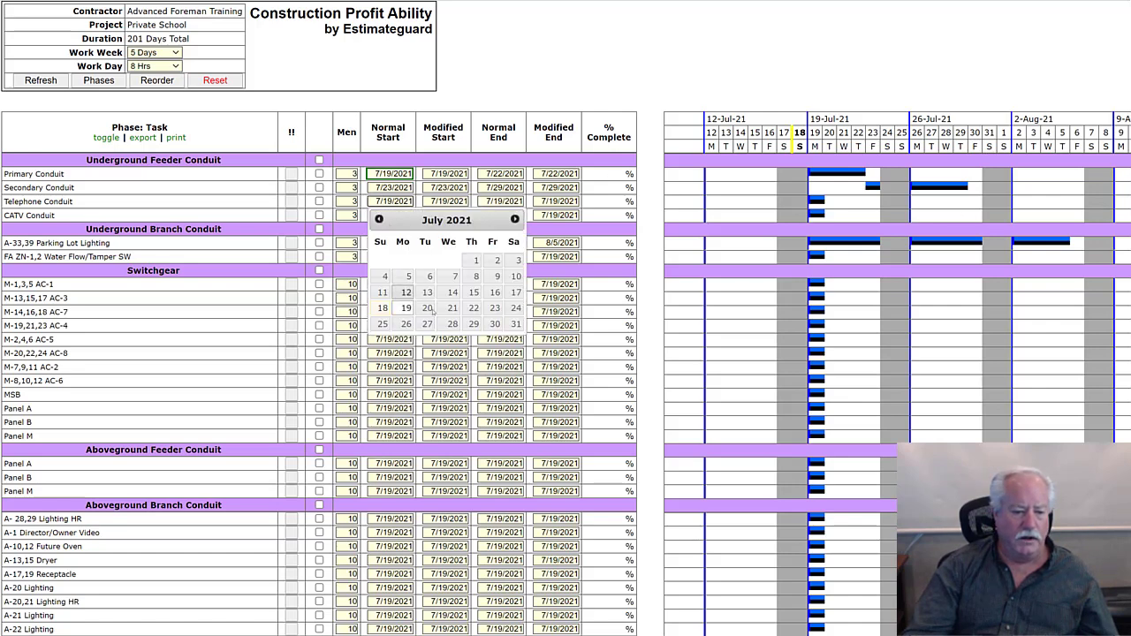
{"action": "left_click", "coordinate": [495, 324]}
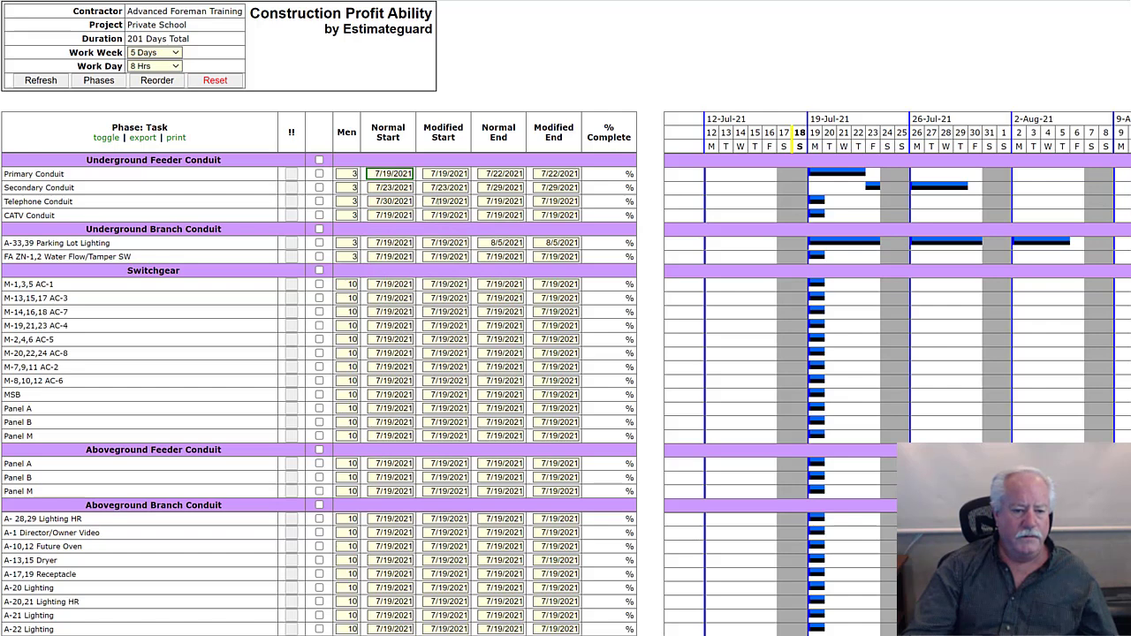
{"action": "left_click", "coordinate": [444, 201]}
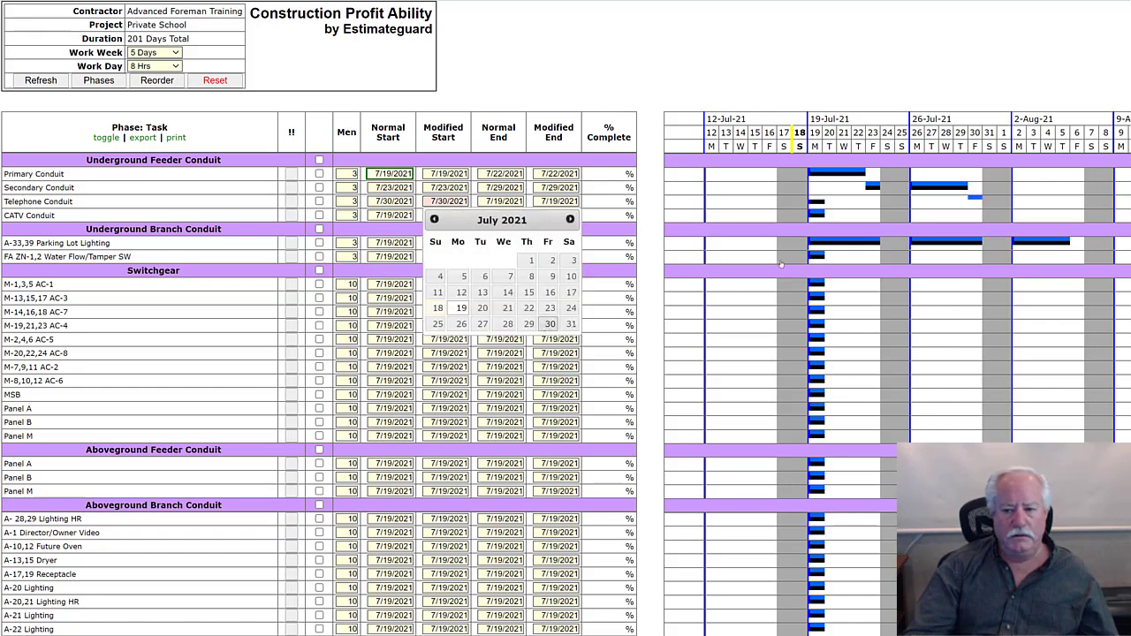
{"action": "left_click", "coordinate": [549, 324]}
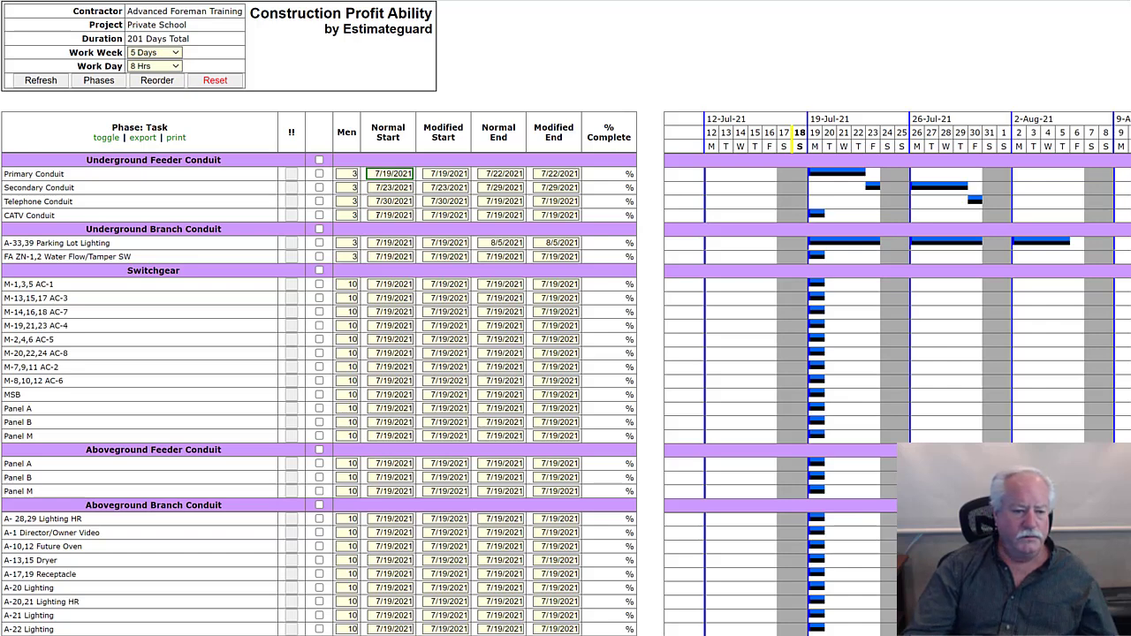
- Set both the normal start and modified start of CATV Conduit under Underground Feeder Conduit to 8/2/2021
{"action": "left_click", "coordinate": [378, 215]}
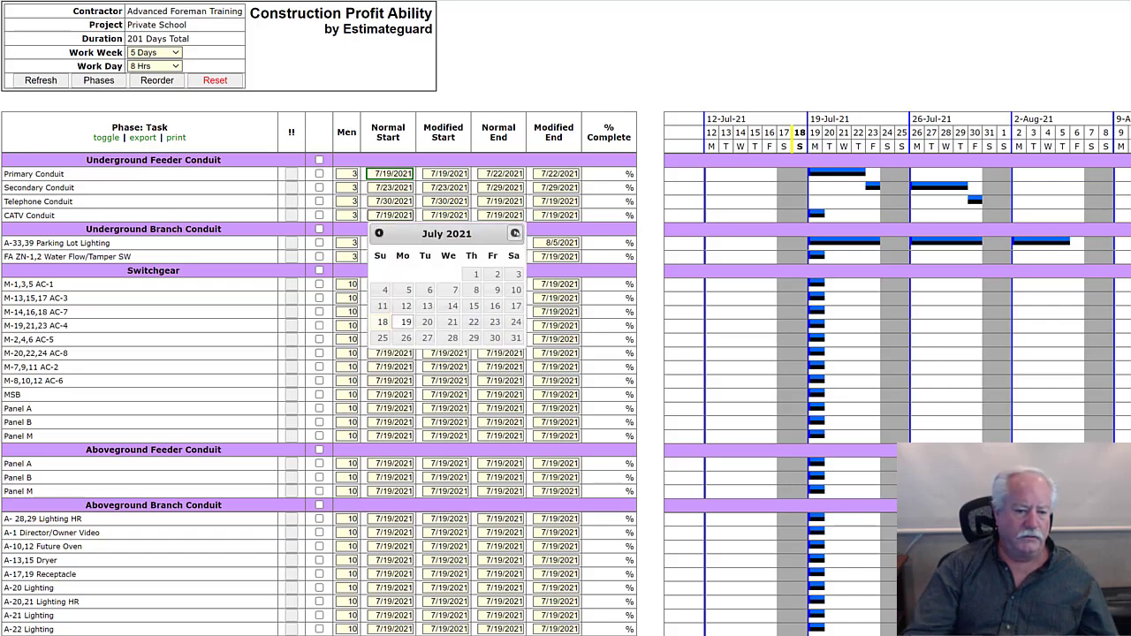
{"action": "left_click", "coordinate": [515, 233]}
{"action": "left_click", "coordinate": [408, 273]}
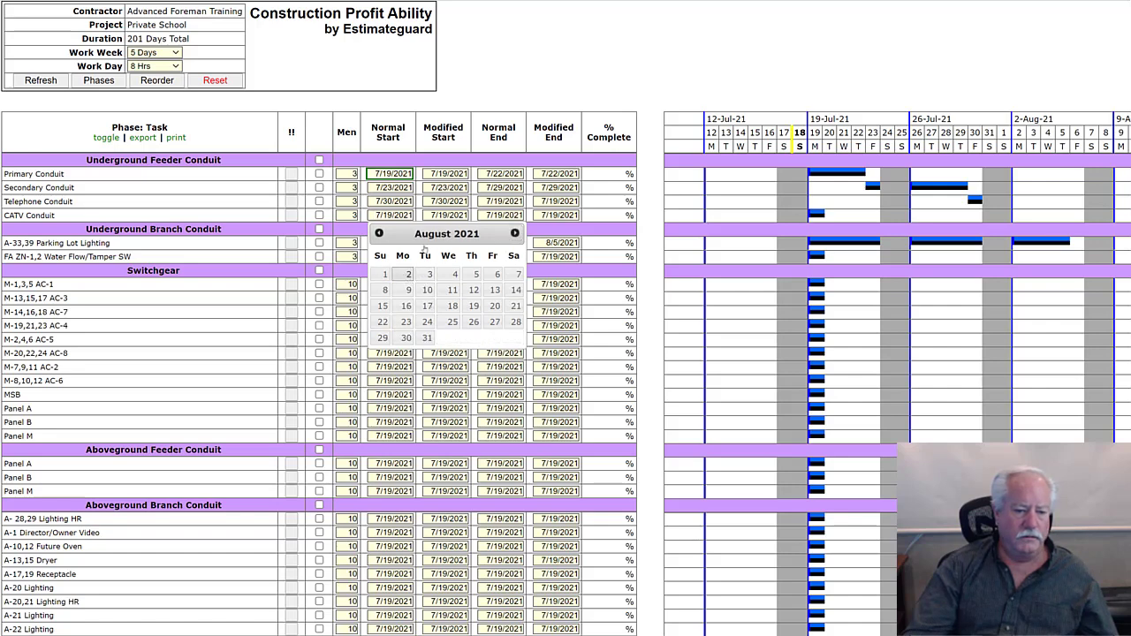
{"action": "left_click", "coordinate": [443, 215]}
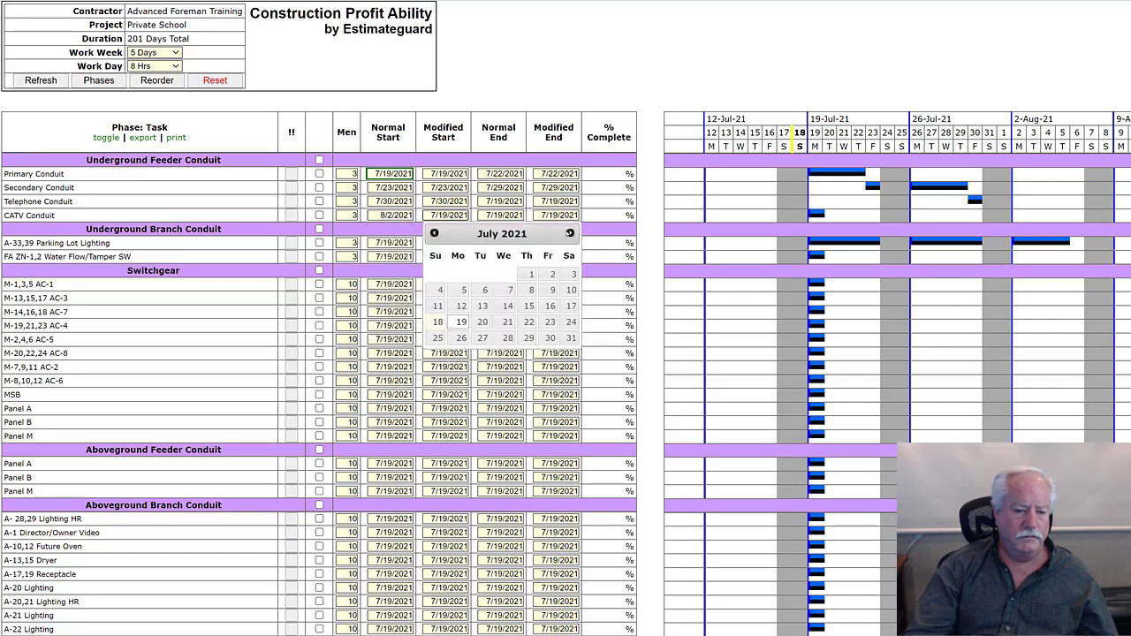
{"action": "left_click", "coordinate": [570, 233]}
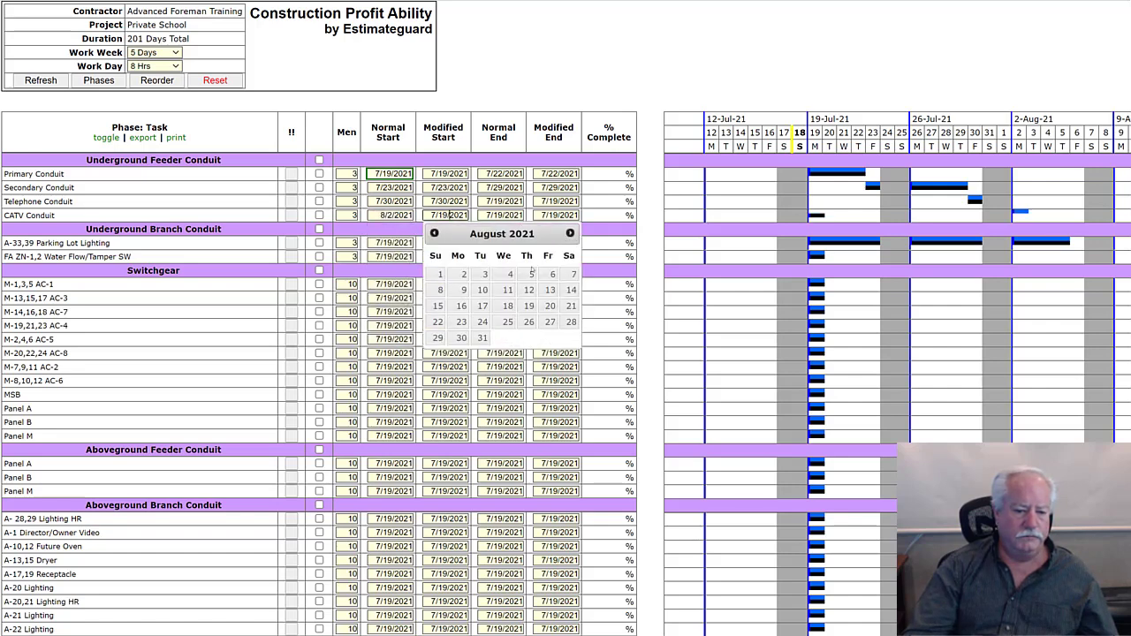
{"action": "left_click", "coordinate": [463, 274]}
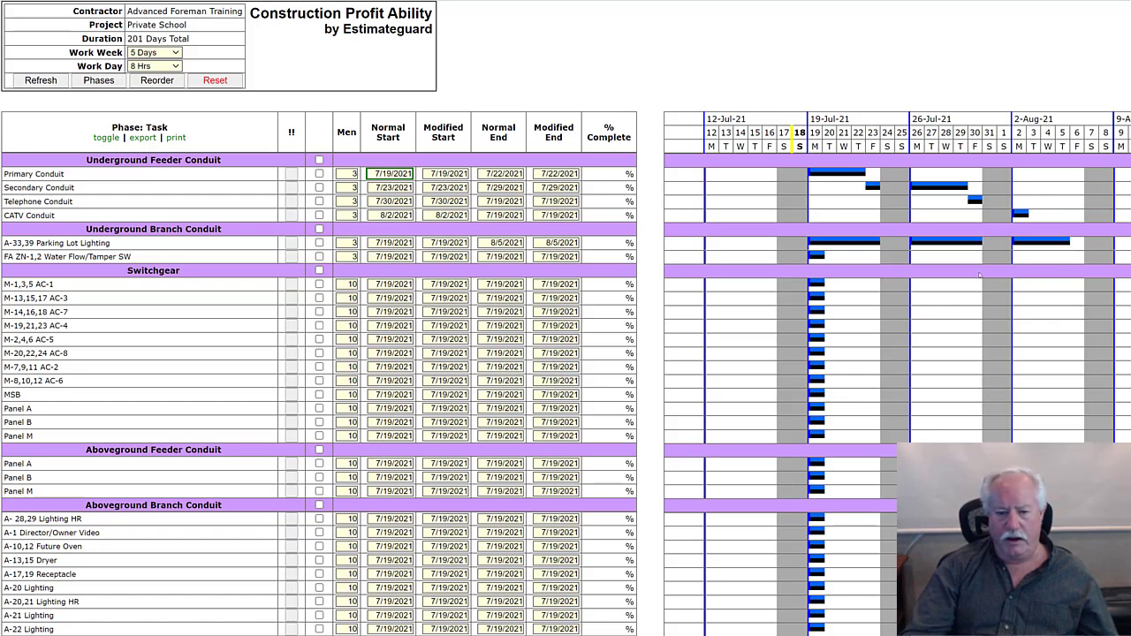
- Set both the normal start and modified start of FA ZN-1,2 Water Flow/Tamper SW under Underground Branch Conduit to 8/6/2021
{"action": "left_click", "coordinate": [390, 256]}
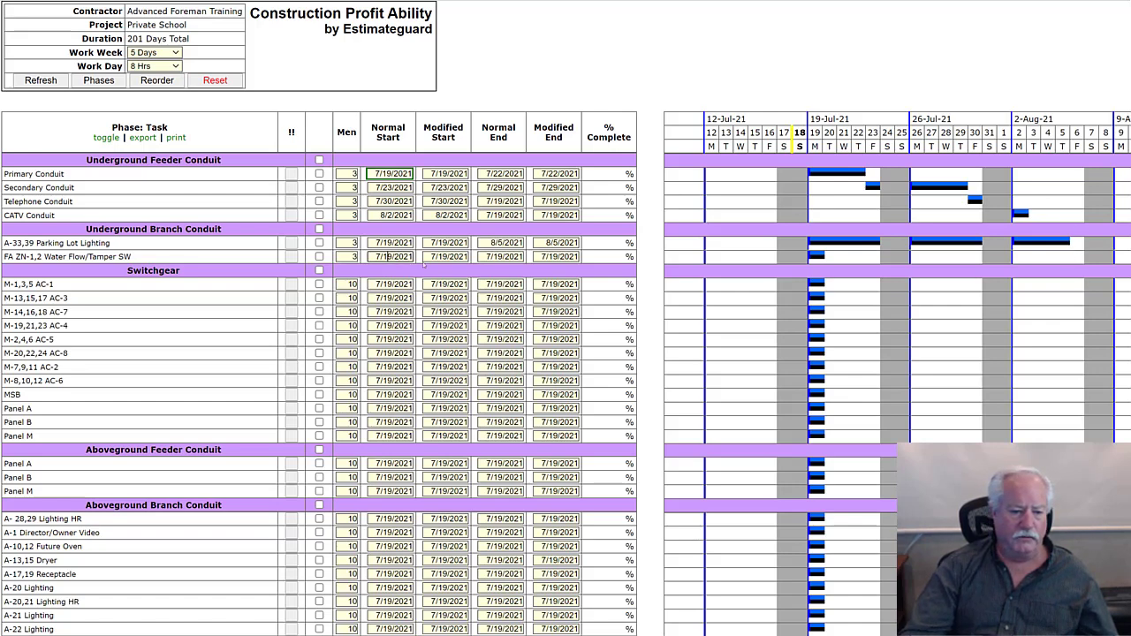
{"action": "left_click", "coordinate": [514, 275]}
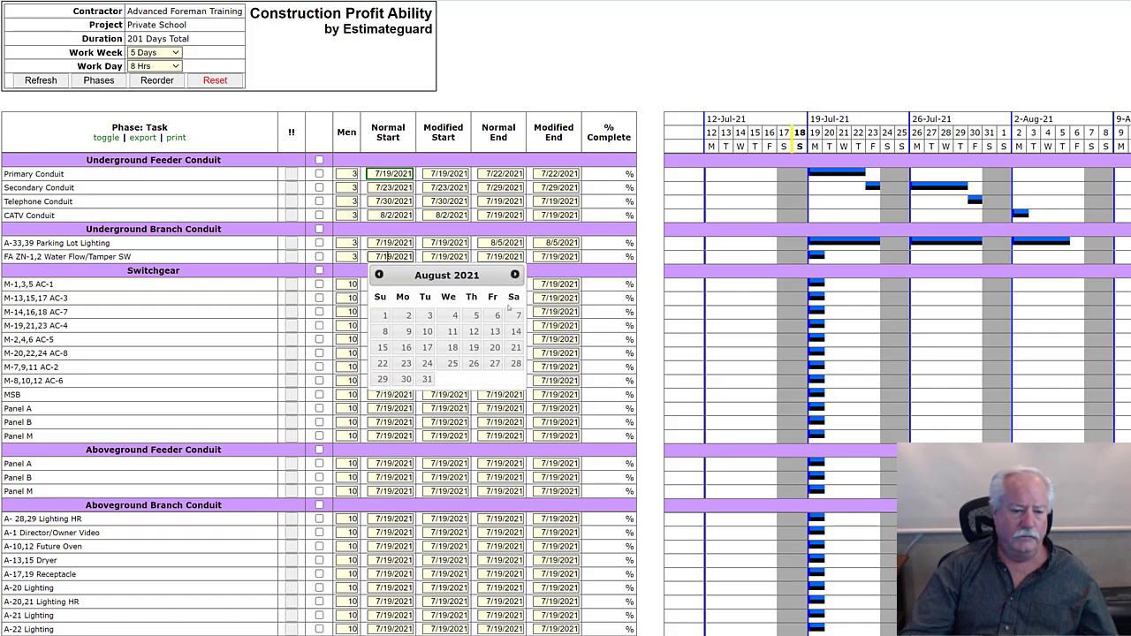
{"action": "left_click", "coordinate": [493, 317]}
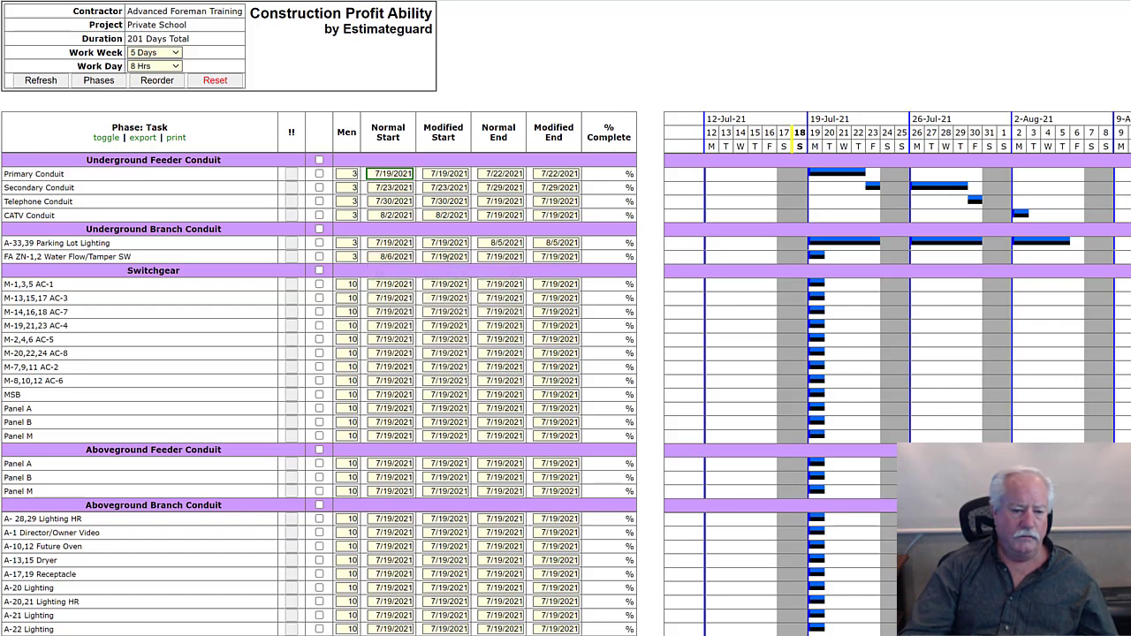
{"action": "left_click", "coordinate": [445, 256]}
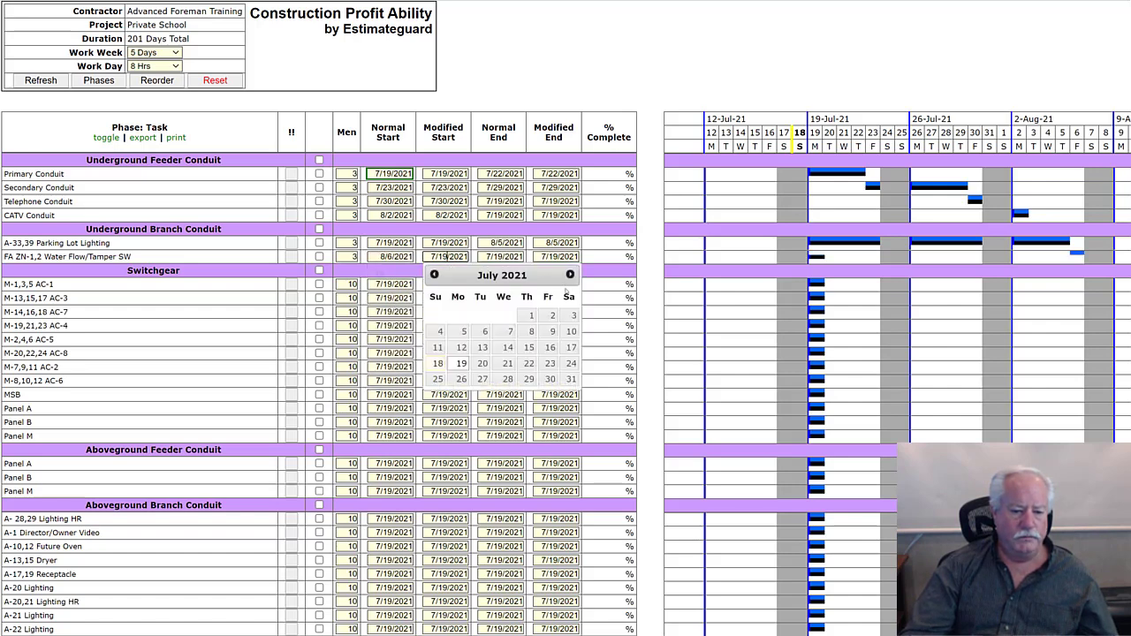
{"action": "left_click", "coordinate": [570, 275]}
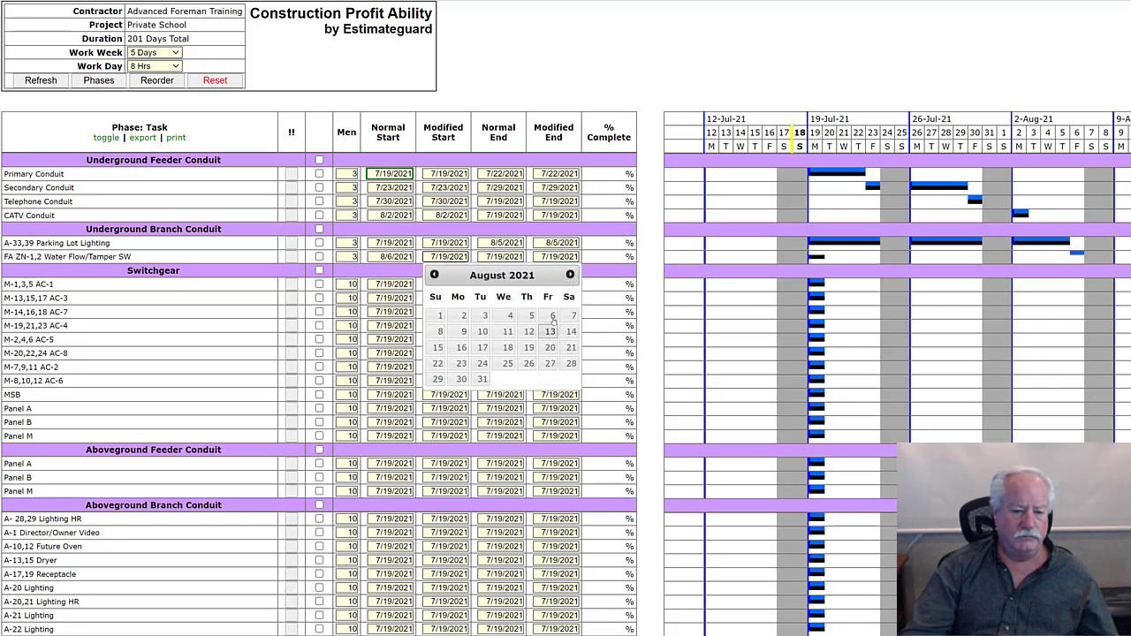
{"action": "left_click", "coordinate": [551, 317]}
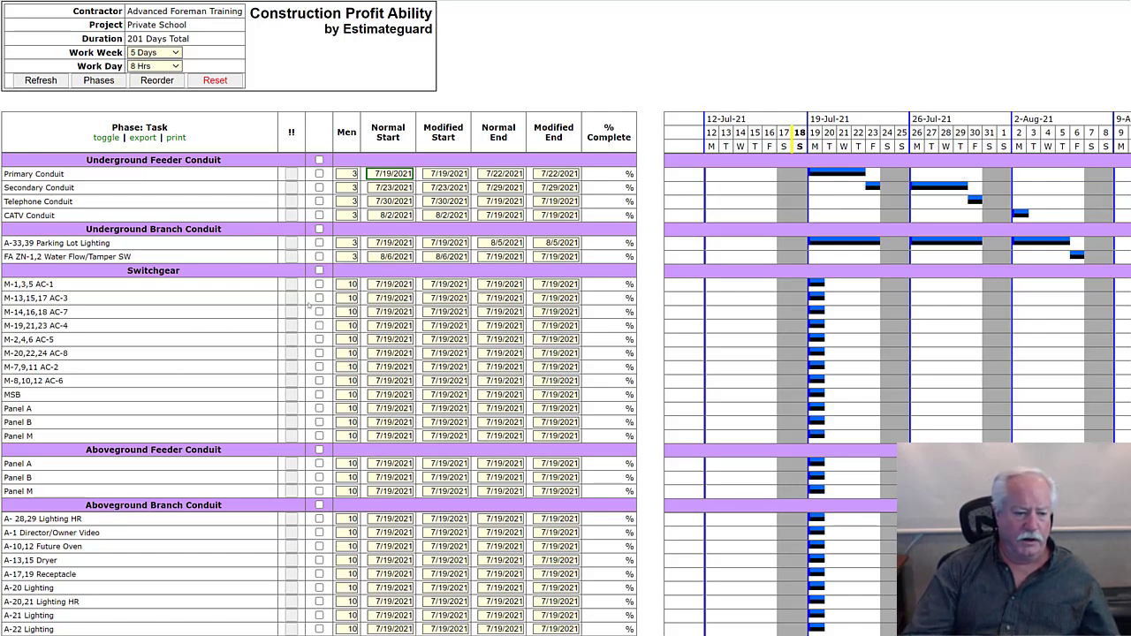
- Set the normal and modified start of all Switchgear tasks together to 8/19/2021
{"action": "left_click", "coordinate": [320, 271]}
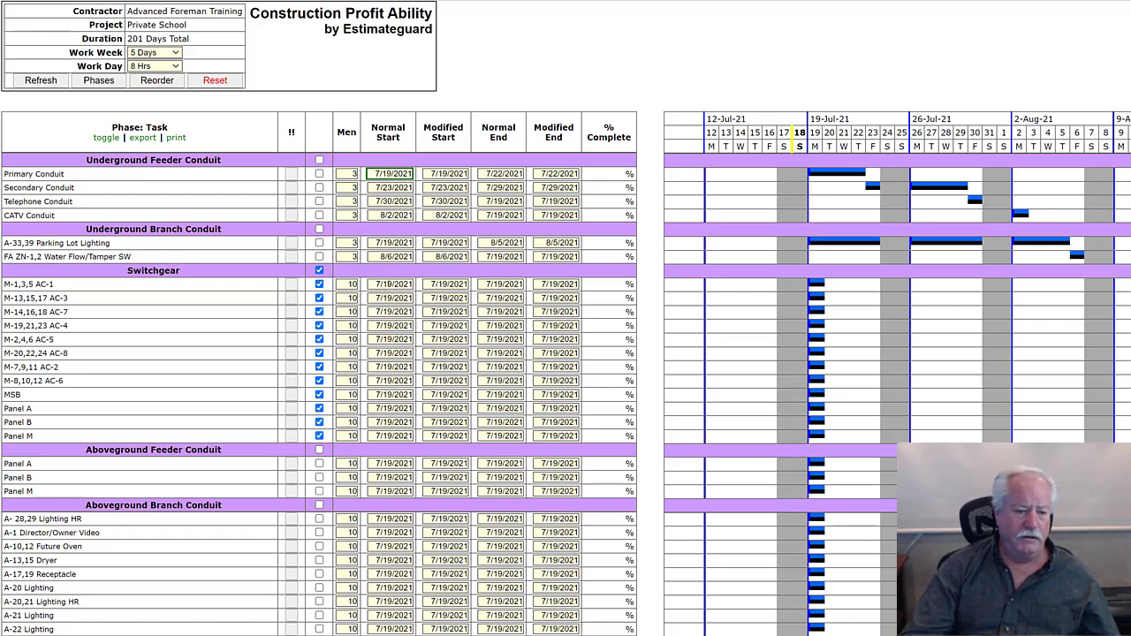
{"action": "left_click", "coordinate": [388, 284]}
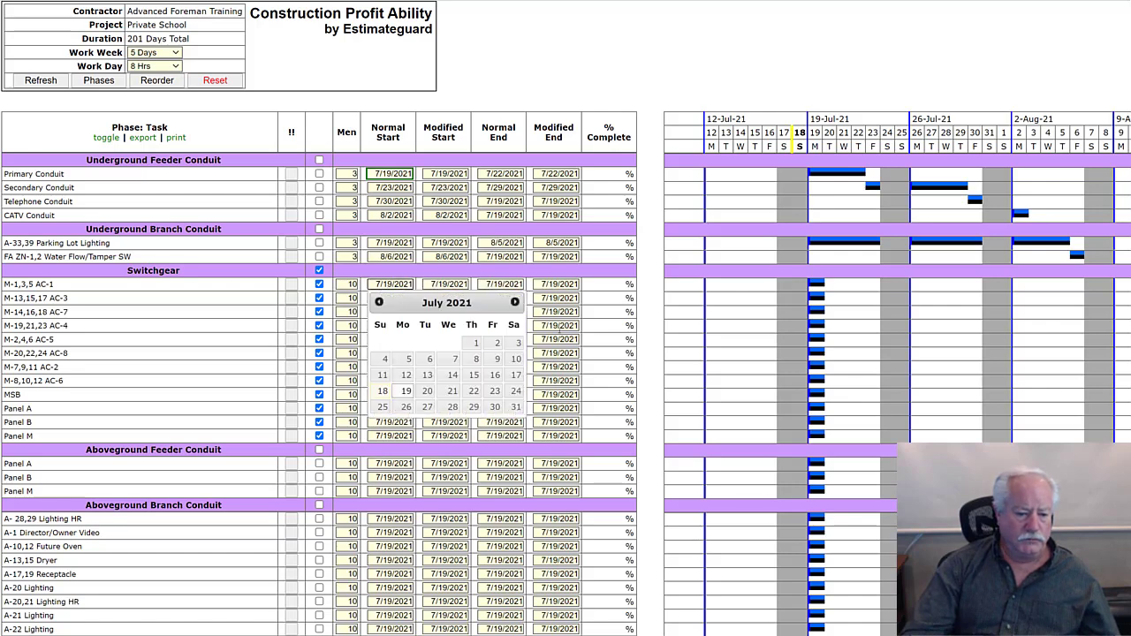
{"action": "left_click", "coordinate": [515, 302]}
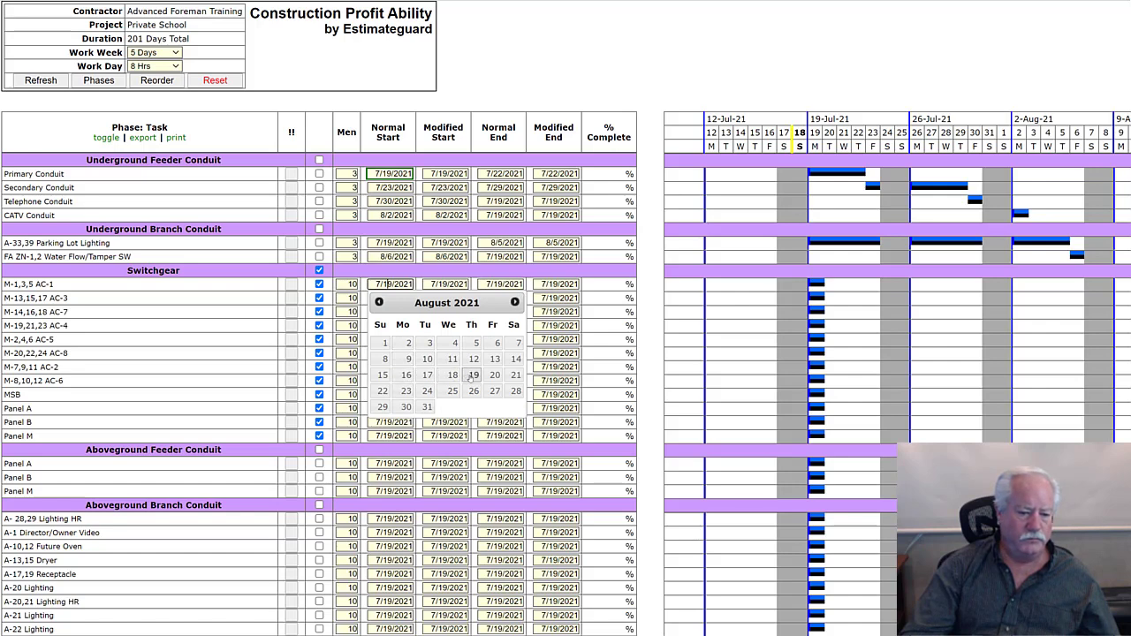
{"action": "left_click", "coordinate": [474, 375]}
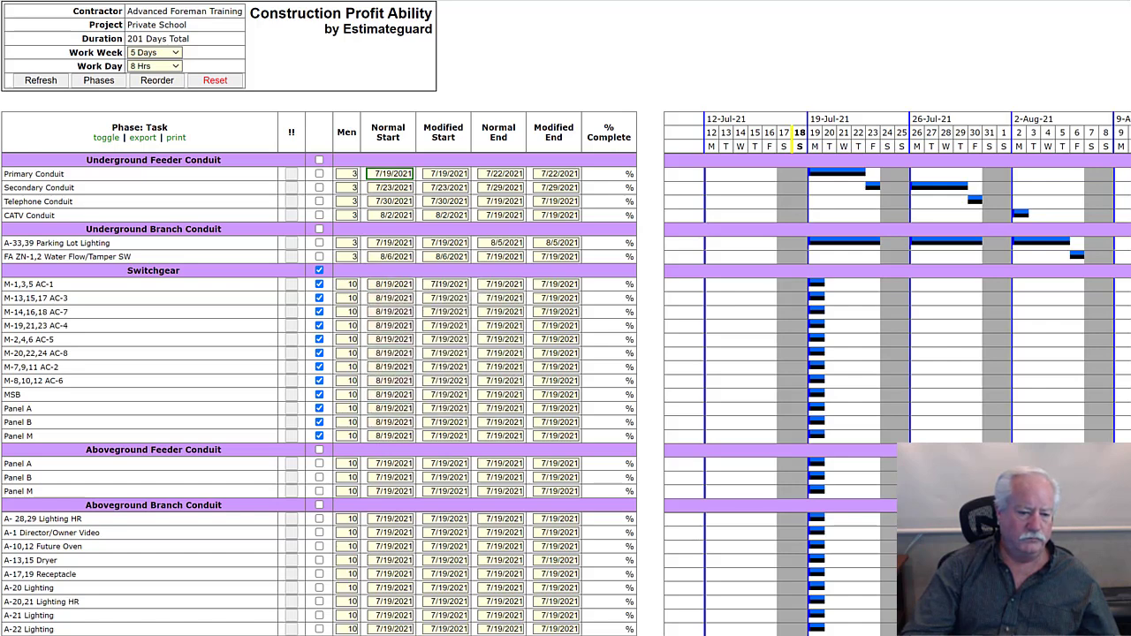
{"action": "left_click", "coordinate": [432, 284]}
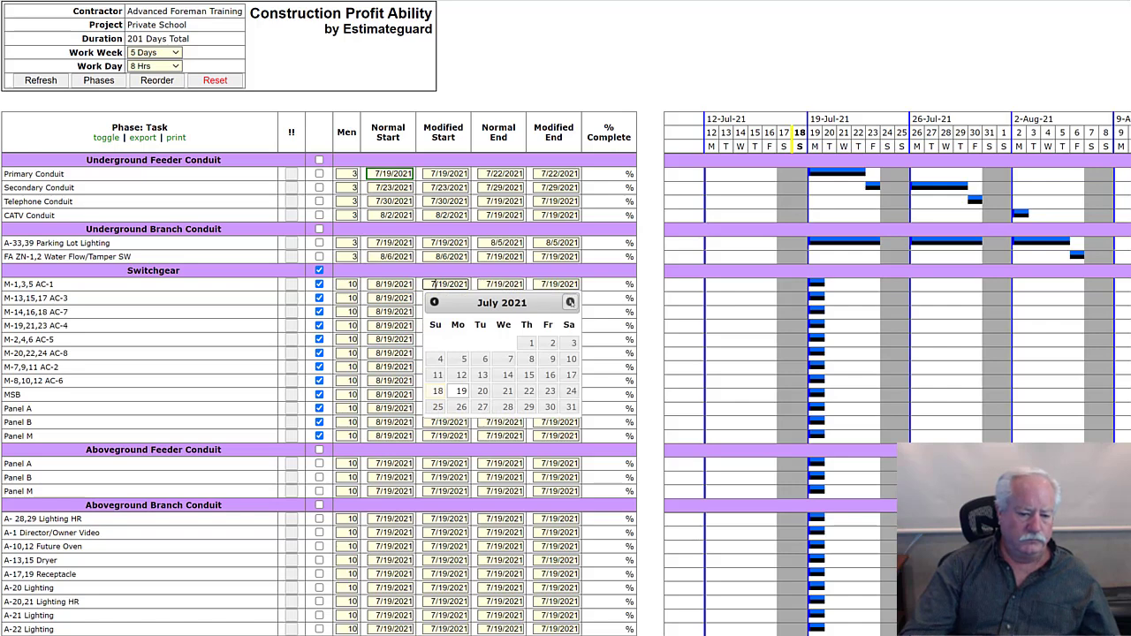
{"action": "left_click", "coordinate": [570, 302]}
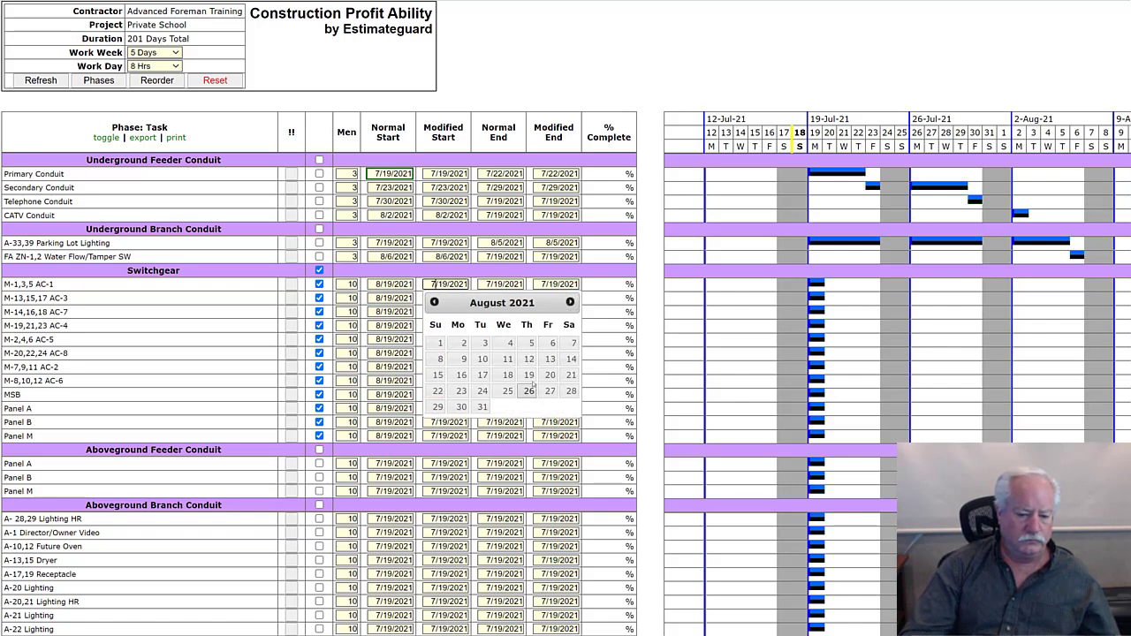
{"action": "left_click", "coordinate": [528, 375]}
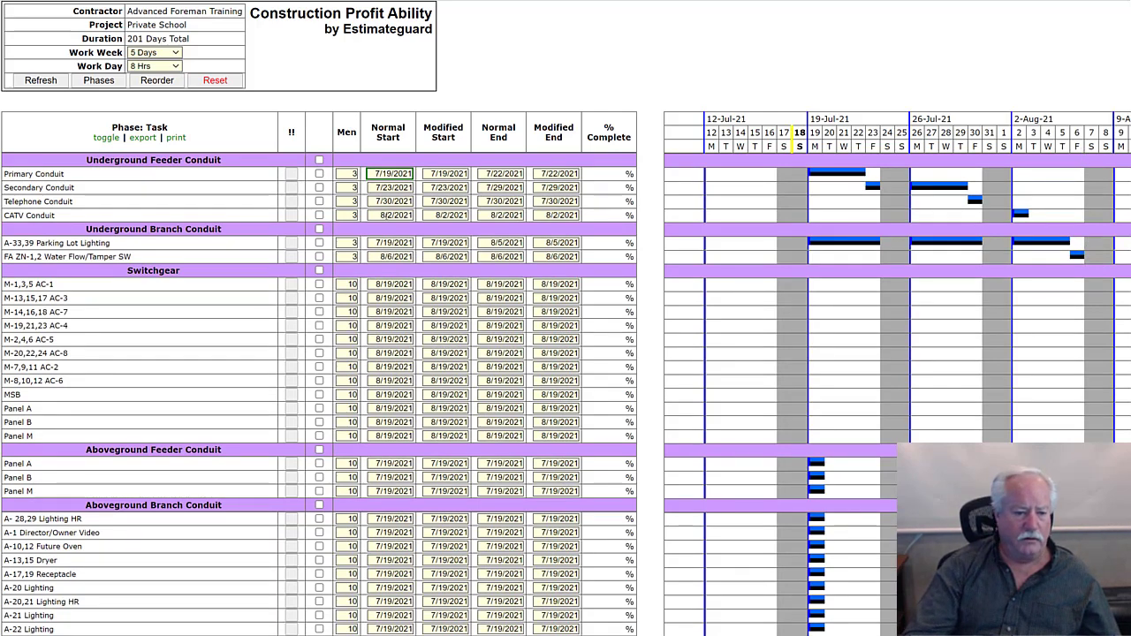
- Set the normal and modified start of all Switchgear tasks together to 9/9/2021 and refresh the chart
{"action": "left_click", "coordinate": [319, 270]}
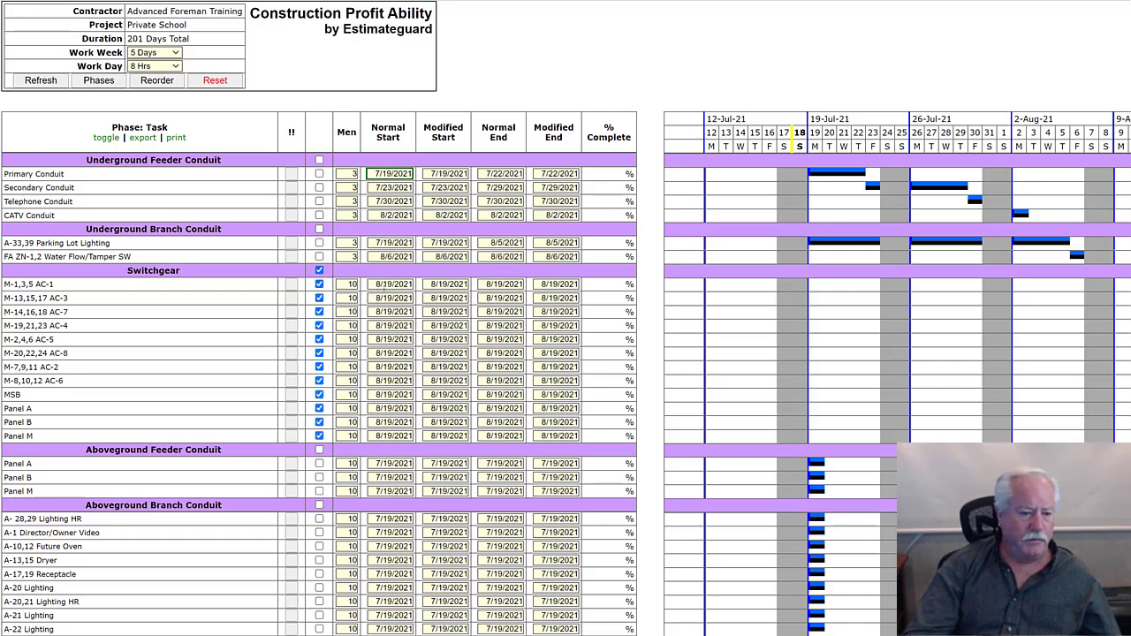
{"action": "left_click", "coordinate": [389, 284]}
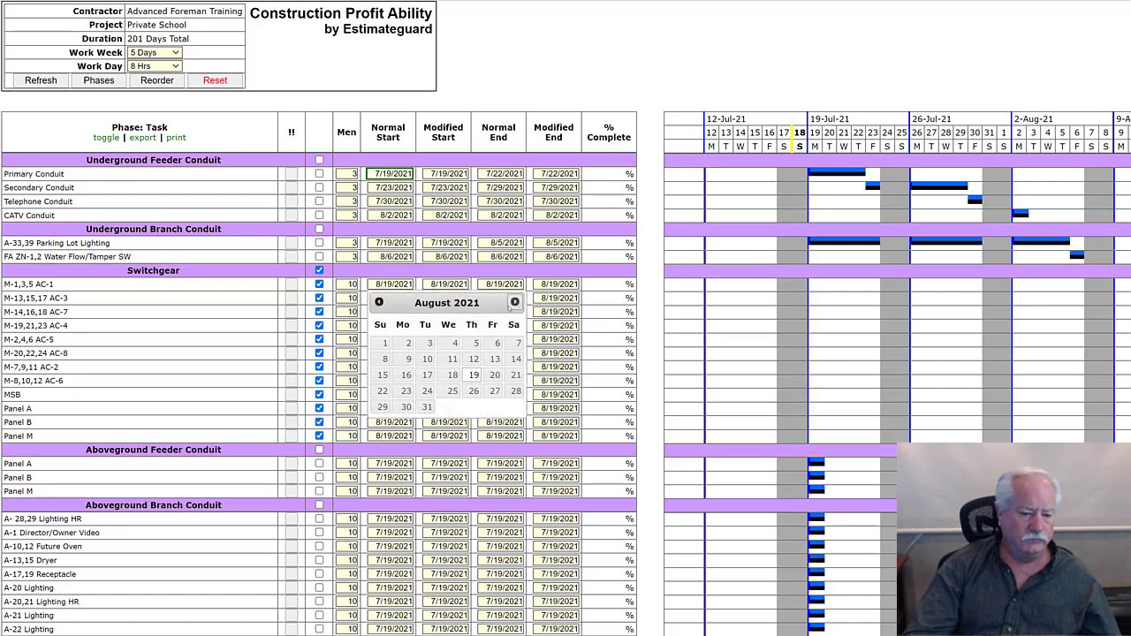
{"action": "left_click", "coordinate": [515, 303]}
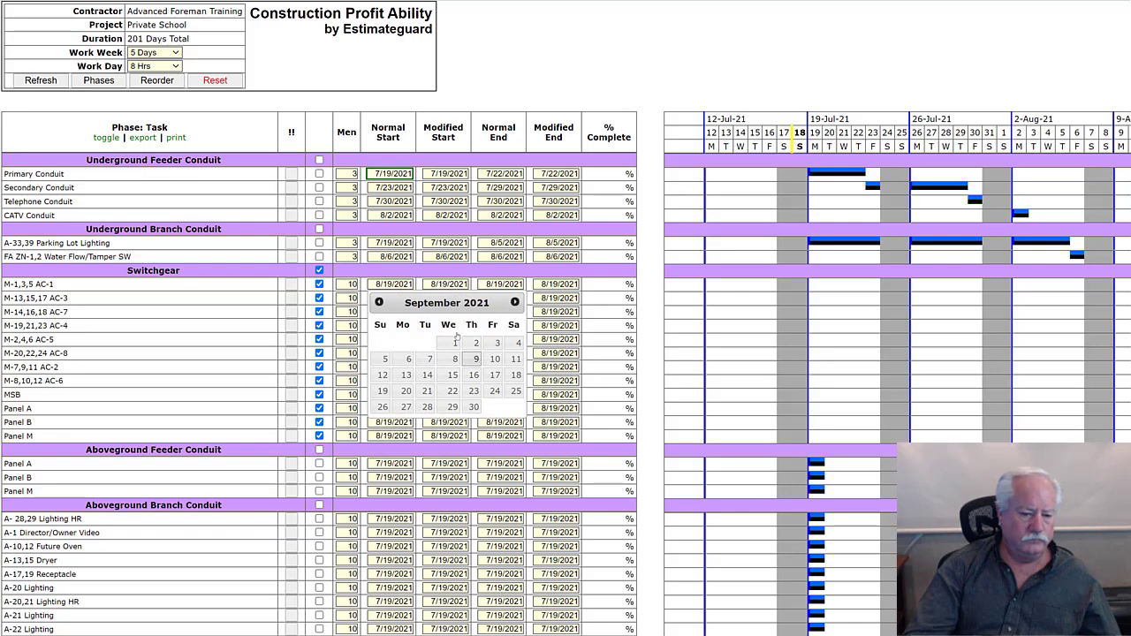
{"action": "left_click", "coordinate": [476, 359]}
{"action": "left_click", "coordinate": [433, 283]}
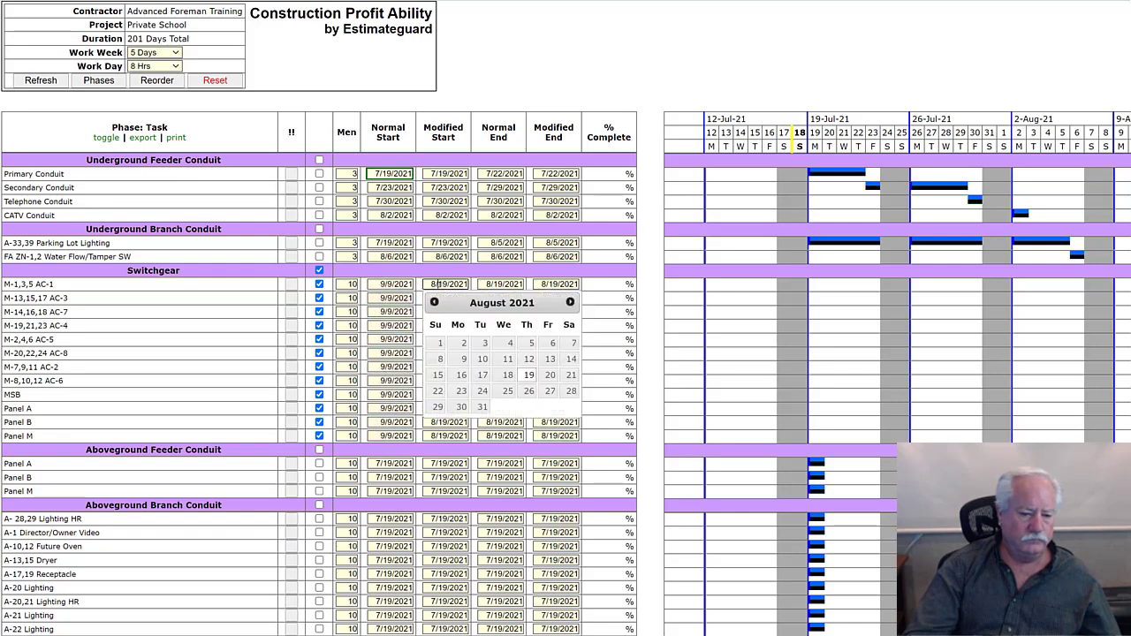
{"action": "left_click", "coordinate": [569, 302]}
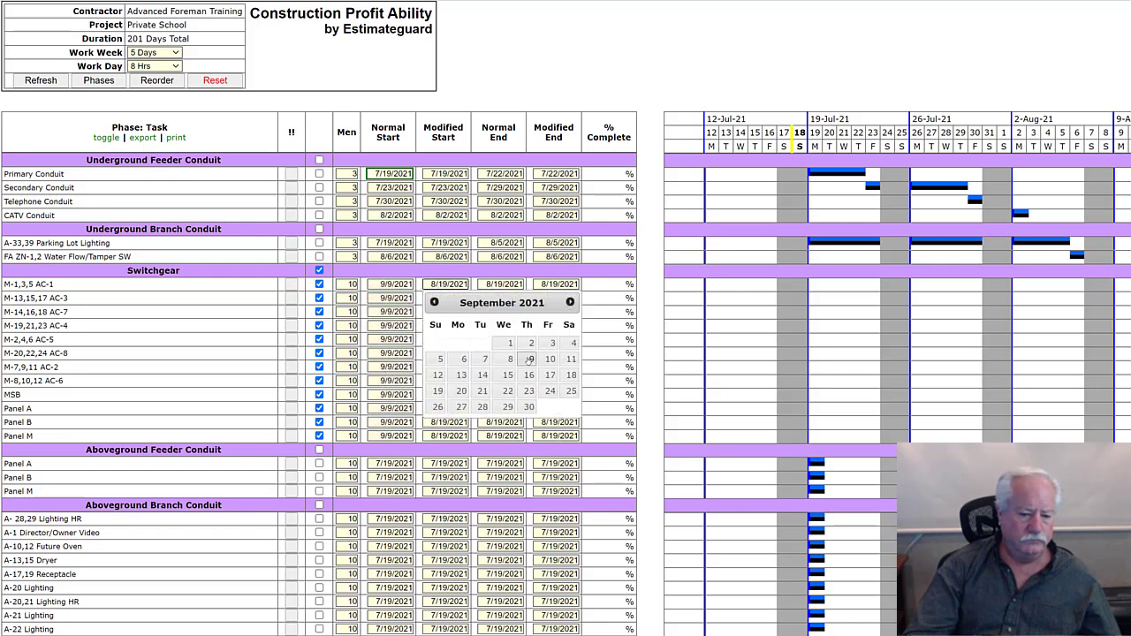
{"action": "left_click", "coordinate": [528, 358]}
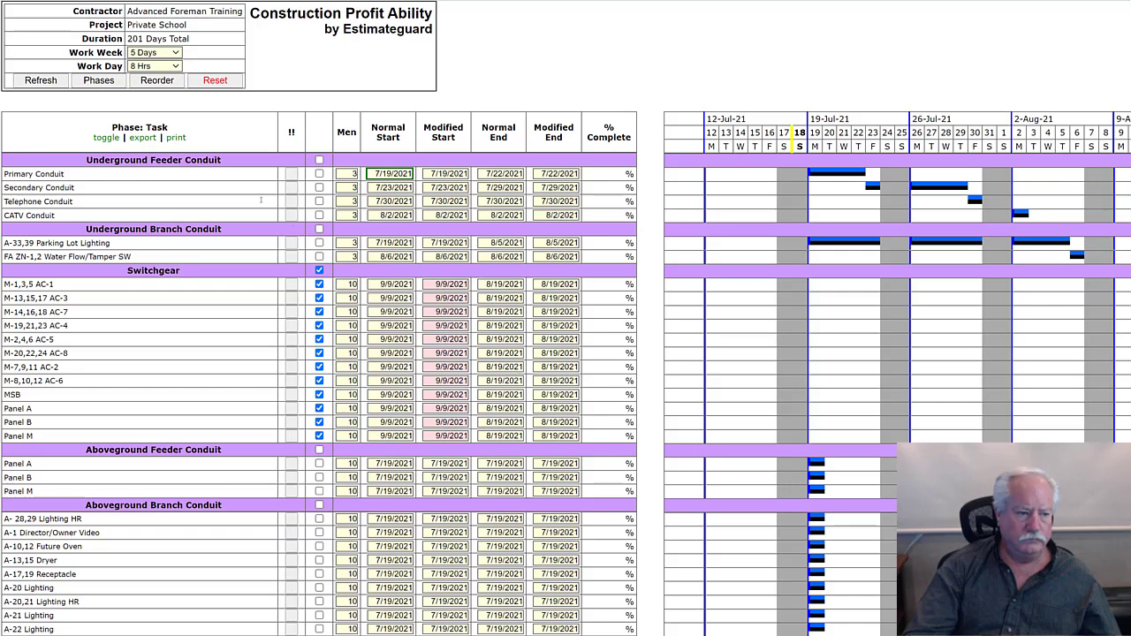
{"action": "left_click", "coordinate": [37, 83]}
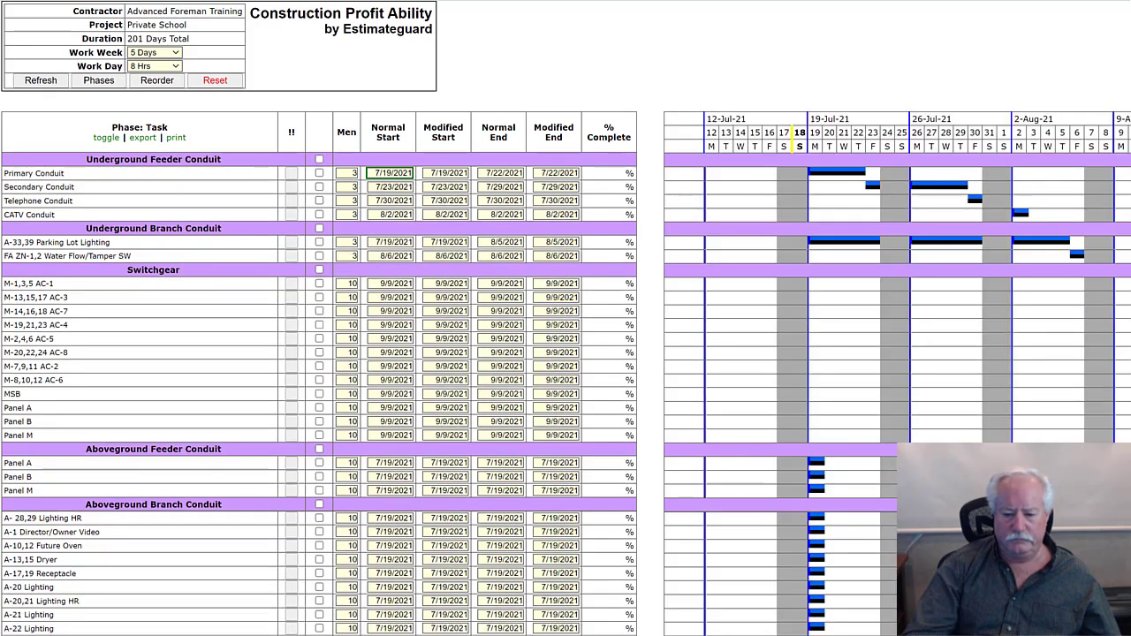
- Examine the timeline through August 2021, the Switchgear tasks and crew sizes, and the task lists of the conduit and wire phases below
{"action": "scroll", "coordinate": [565, 354], "scroll_direction": "right", "scroll_amount": 1}
{"action": "scroll", "coordinate": [565, 371], "scroll_direction": "right", "scroll_amount": 5}
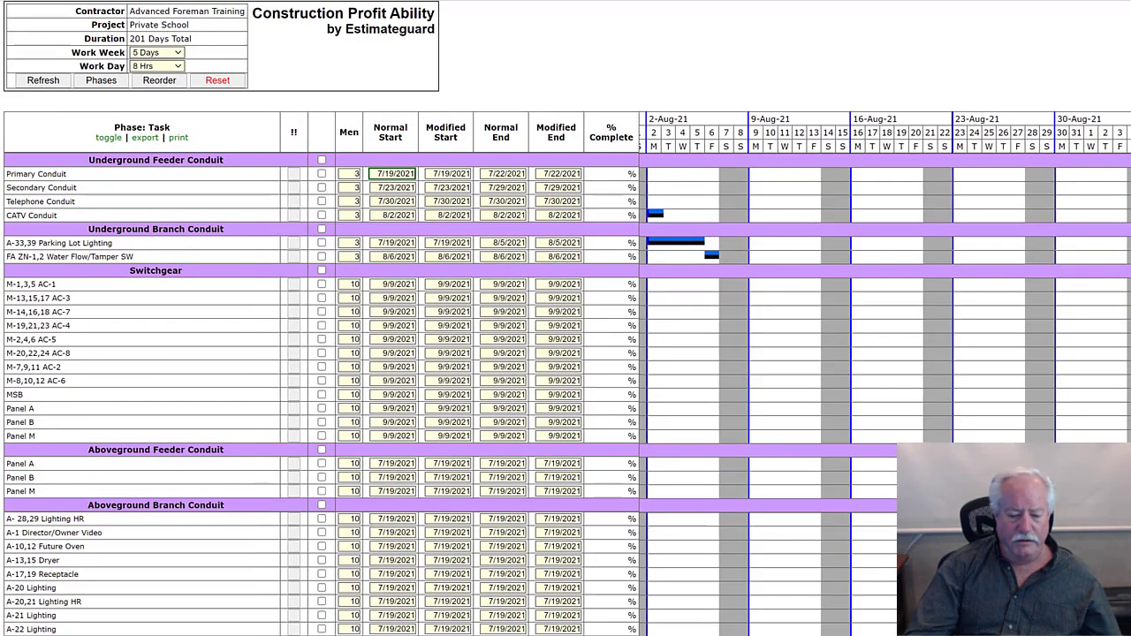
{"action": "scroll", "coordinate": [566, 353], "scroll_direction": "left", "scroll_amount": 1}
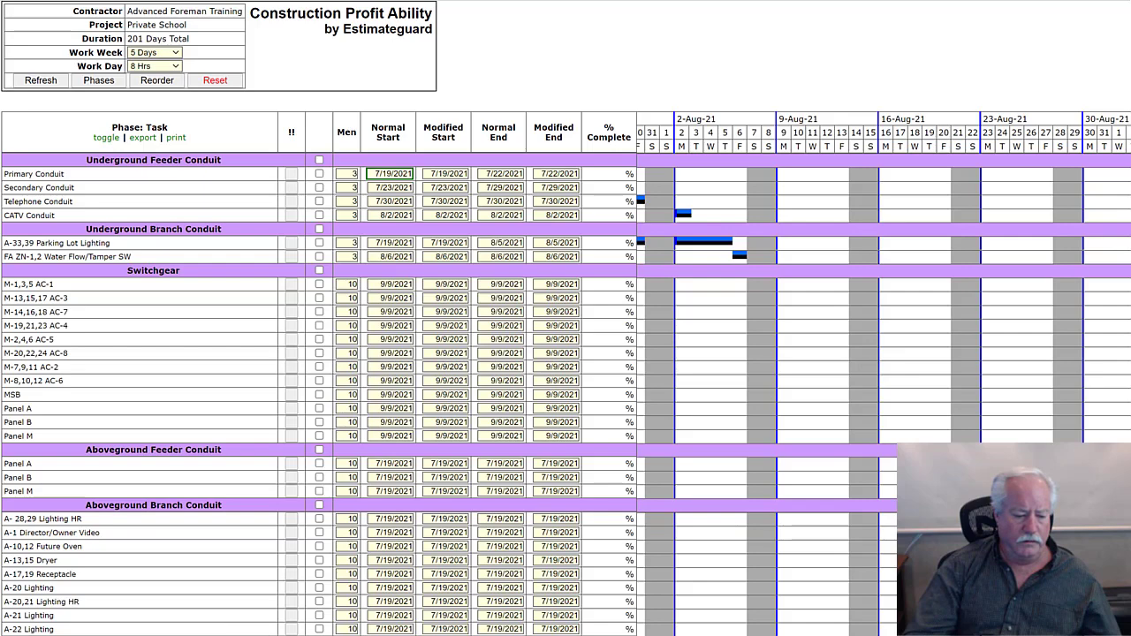
{"action": "scroll", "coordinate": [565, 353], "scroll_direction": "left", "scroll_amount": 4}
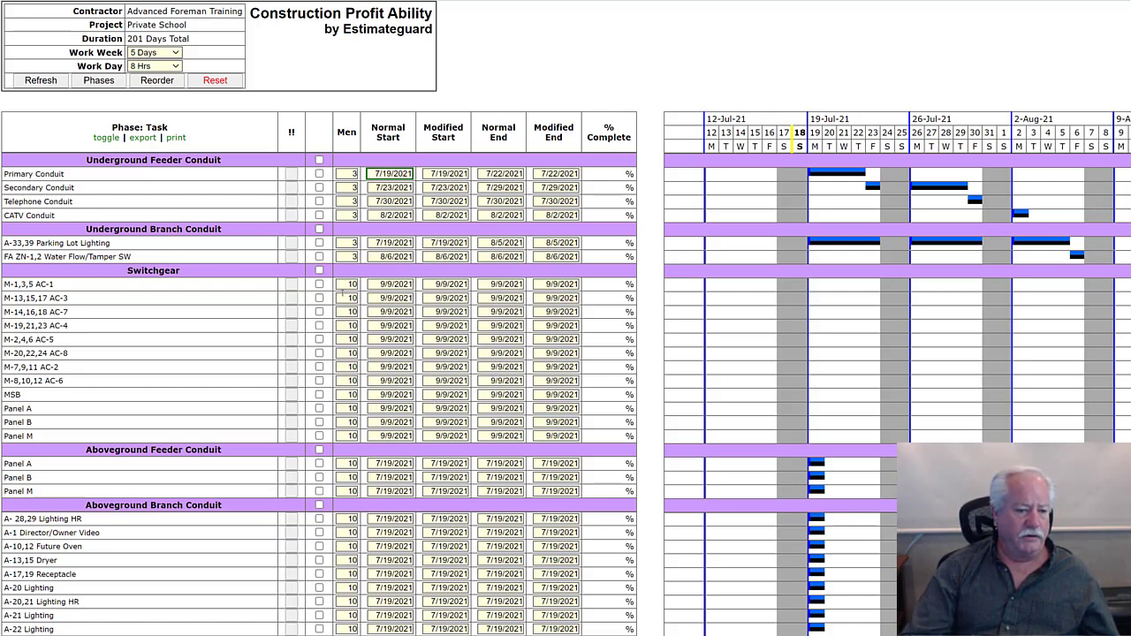
{"action": "left_click_drag", "start_coordinate": [347, 283], "coordinate": [373, 286]}
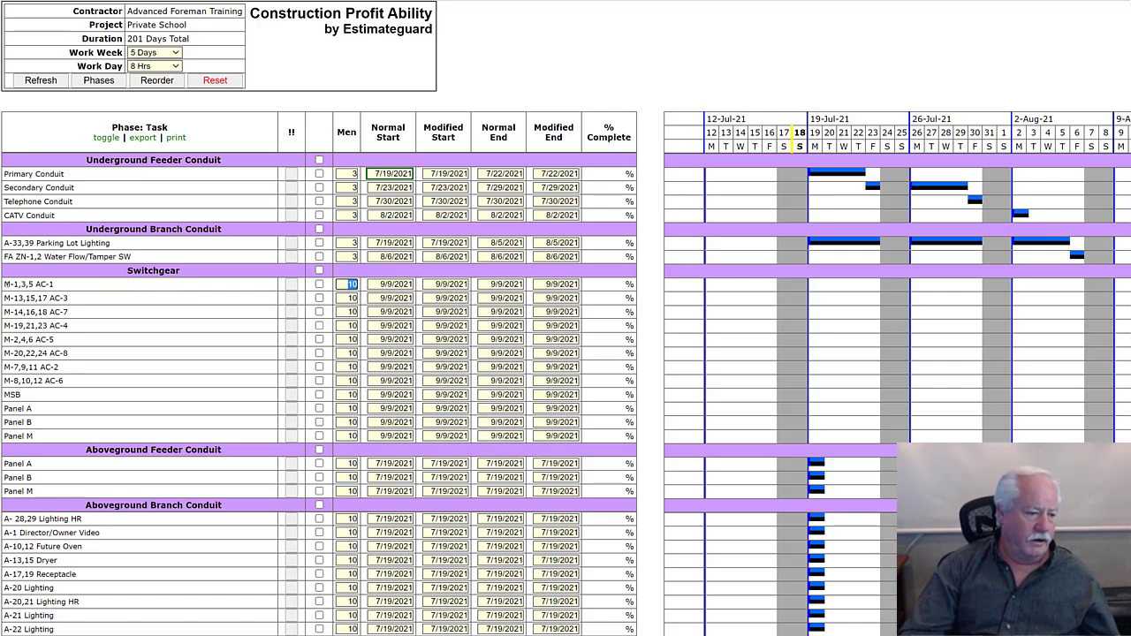
{"action": "left_click_drag", "start_coordinate": [5, 288], "coordinate": [57, 302]}
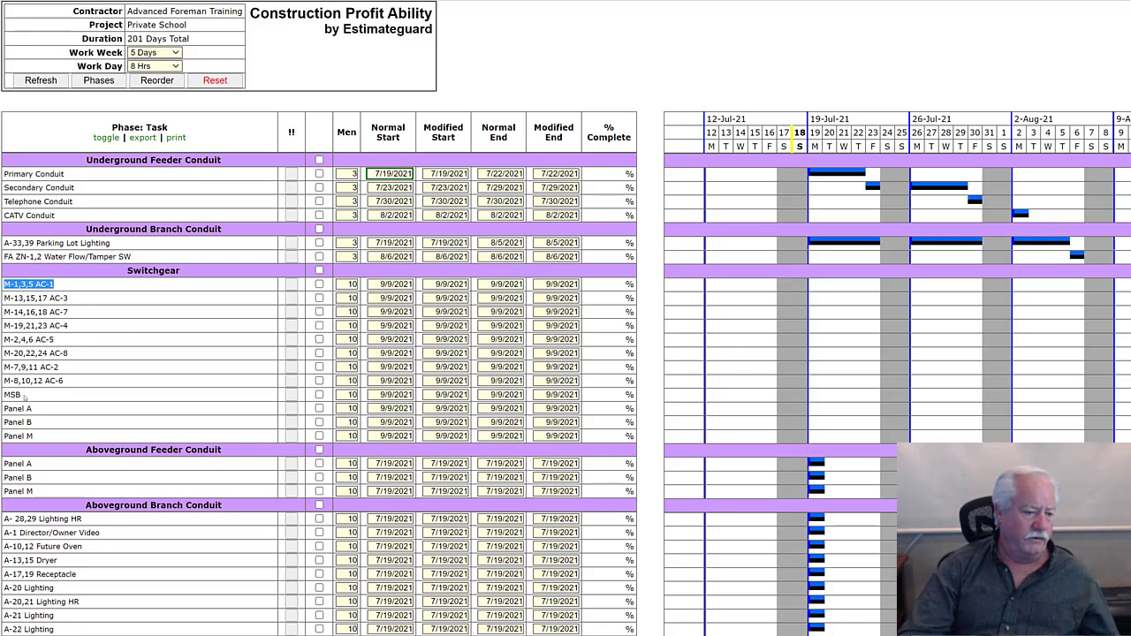
{"action": "left_click_drag", "start_coordinate": [24, 399], "coordinate": [7, 408]}
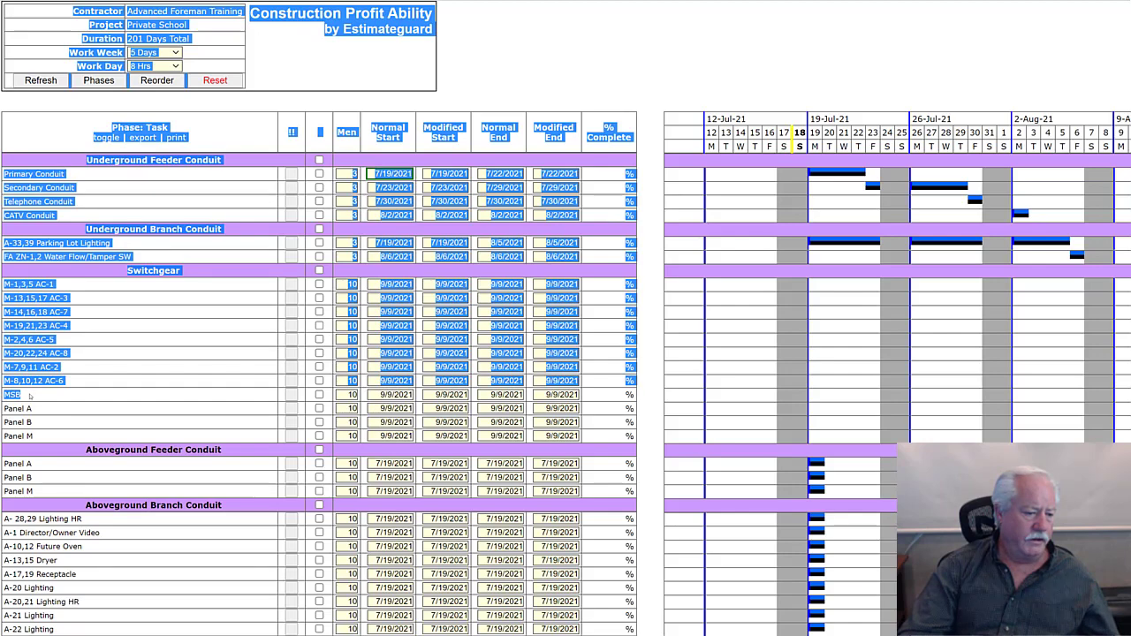
{"action": "left_click", "coordinate": [29, 398]}
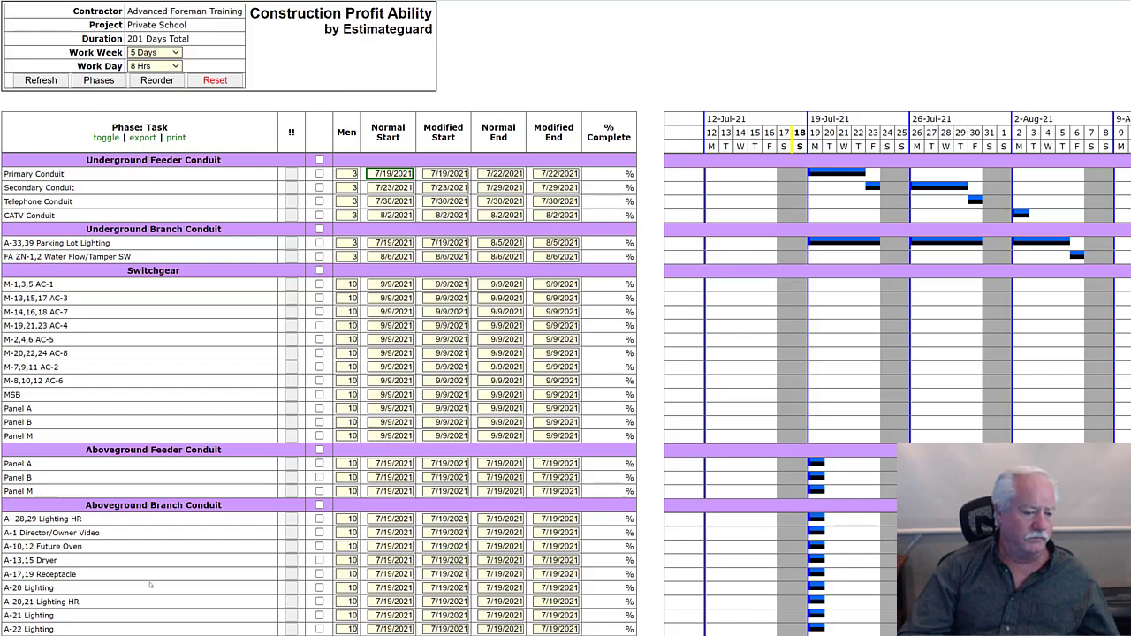
{"action": "scroll", "coordinate": [171, 566], "scroll_direction": "down", "scroll_amount": 5}
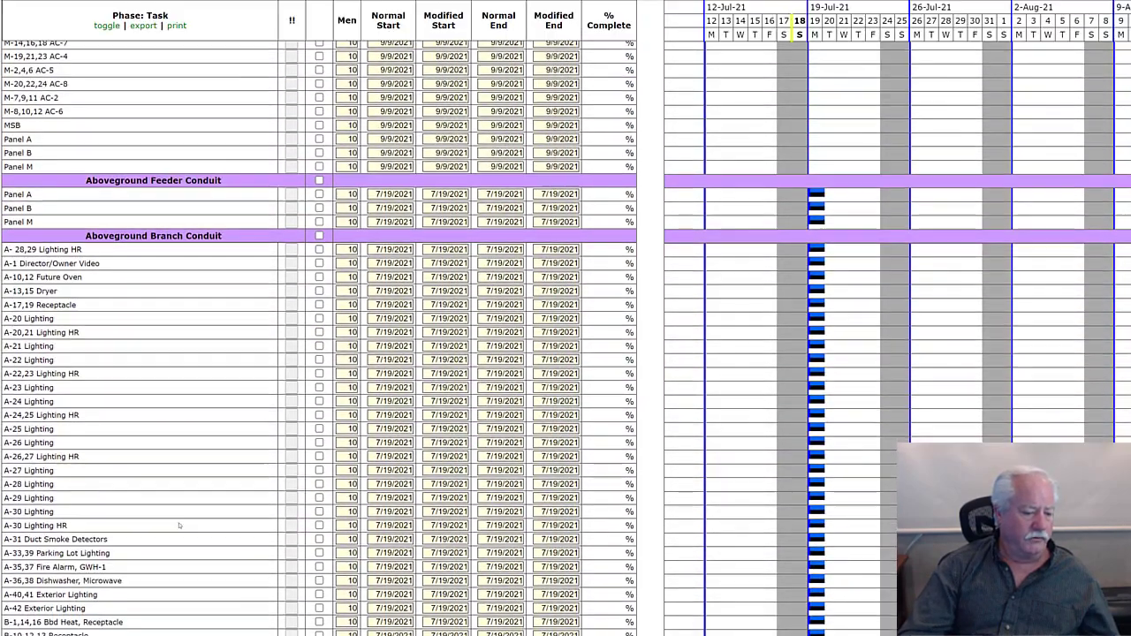
{"action": "scroll", "coordinate": [179, 518], "scroll_direction": "down", "scroll_amount": 6}
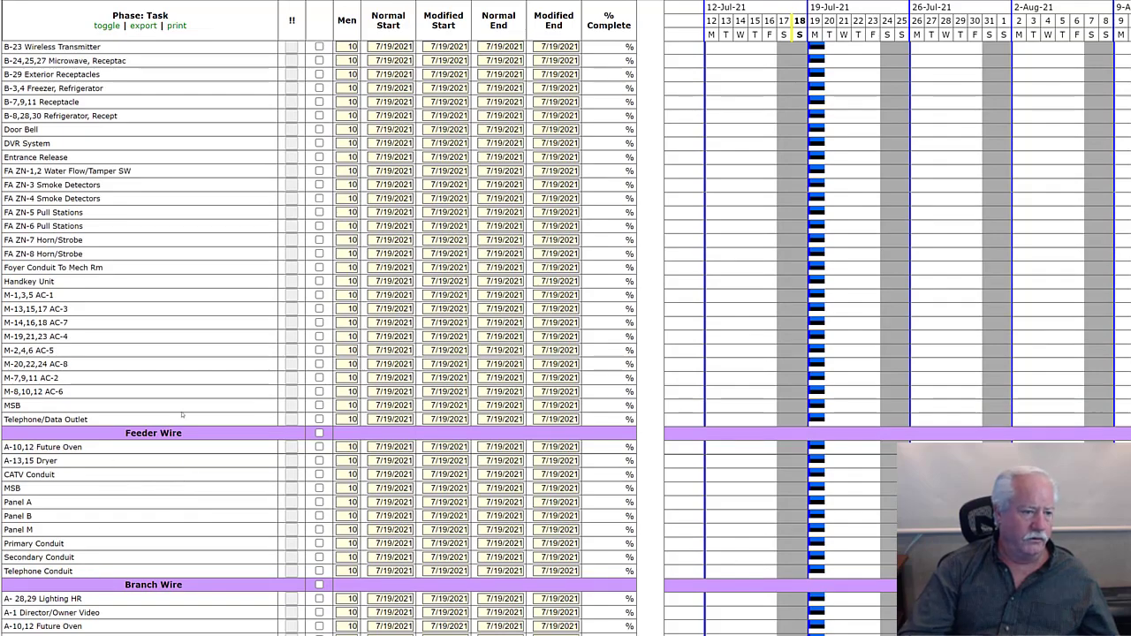
{"action": "scroll", "coordinate": [168, 406], "scroll_direction": "down", "scroll_amount": 15}
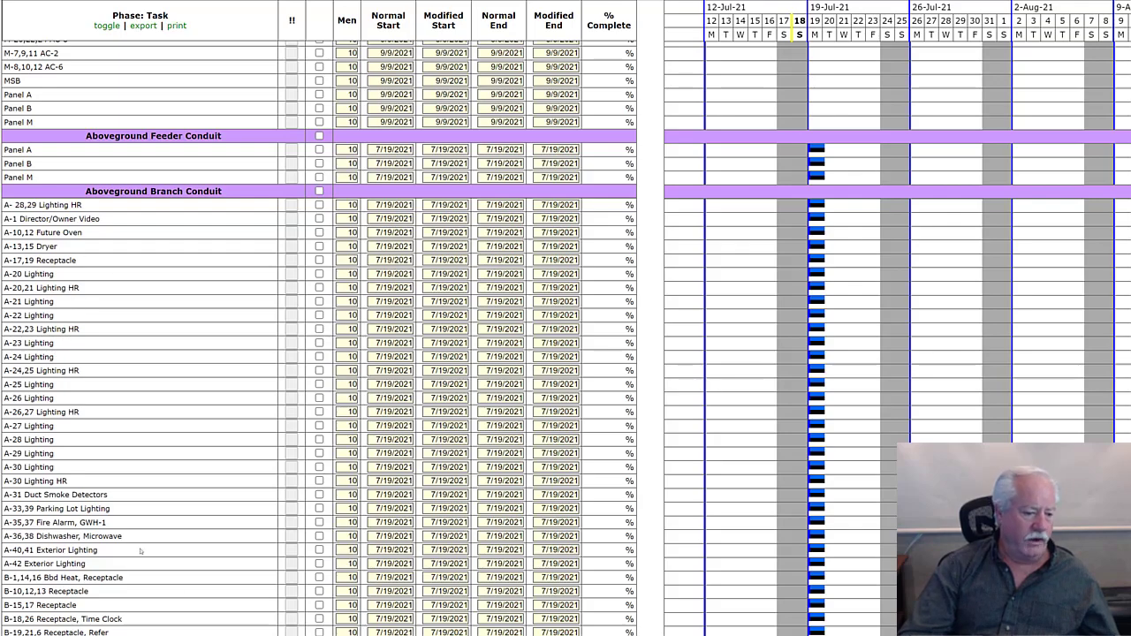
- Examine the task lists, crew sizes and start dates of every phase from Aboveground Feeder Conduit through Devices and Trim
{"action": "scroll", "coordinate": [157, 490], "scroll_direction": "down", "scroll_amount": 5}
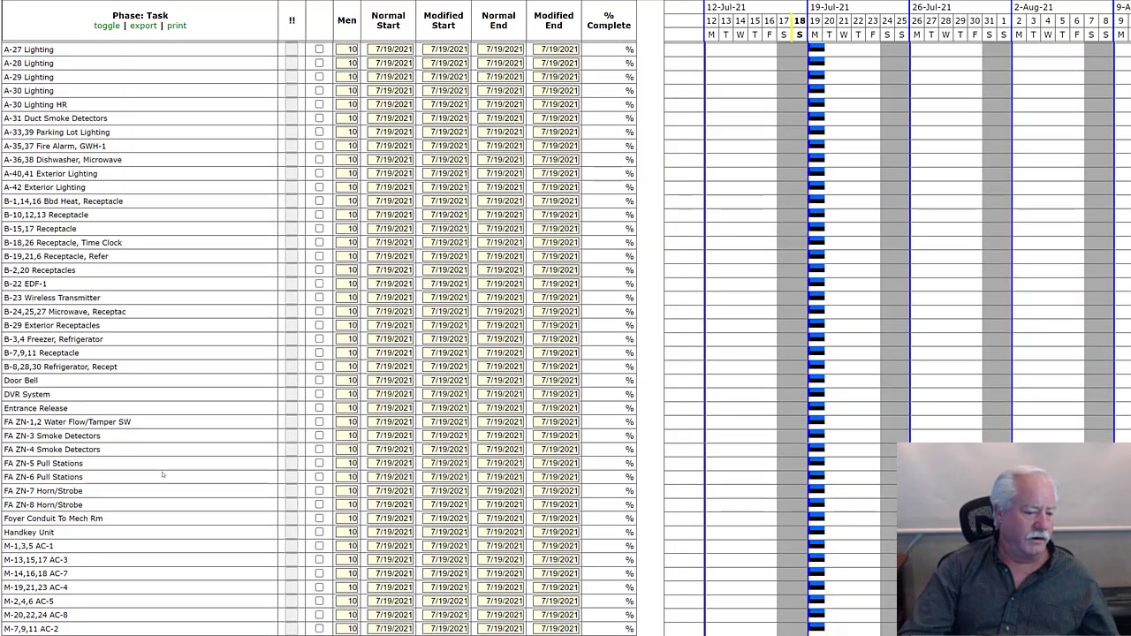
{"action": "scroll", "coordinate": [163, 475], "scroll_direction": "down", "scroll_amount": 6}
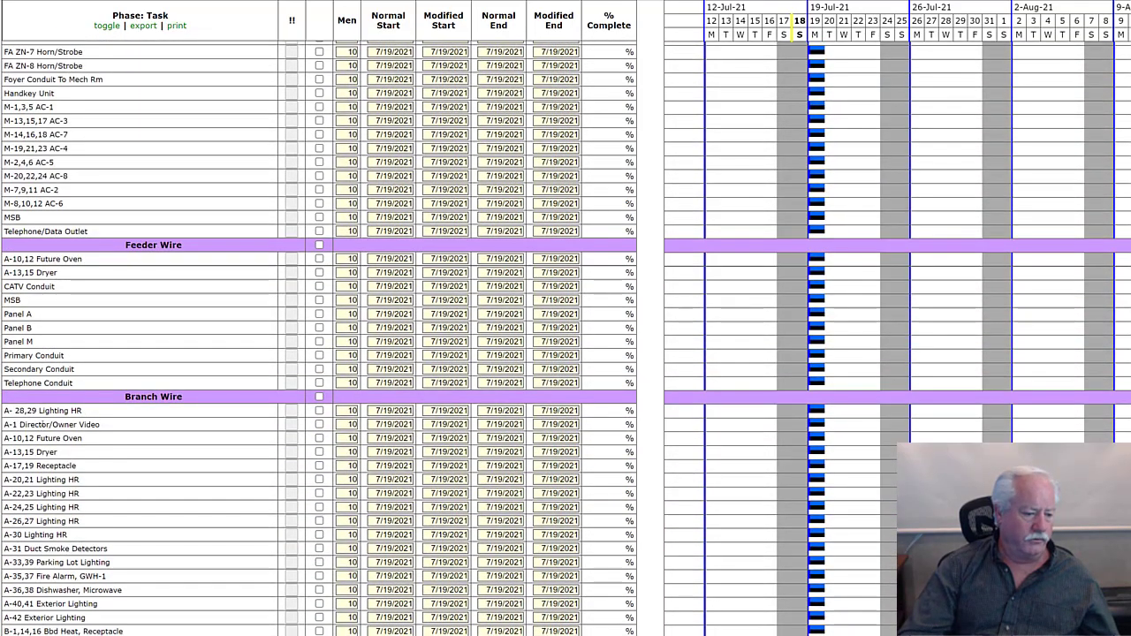
{"action": "scroll", "coordinate": [81, 530], "scroll_direction": "down", "scroll_amount": 5}
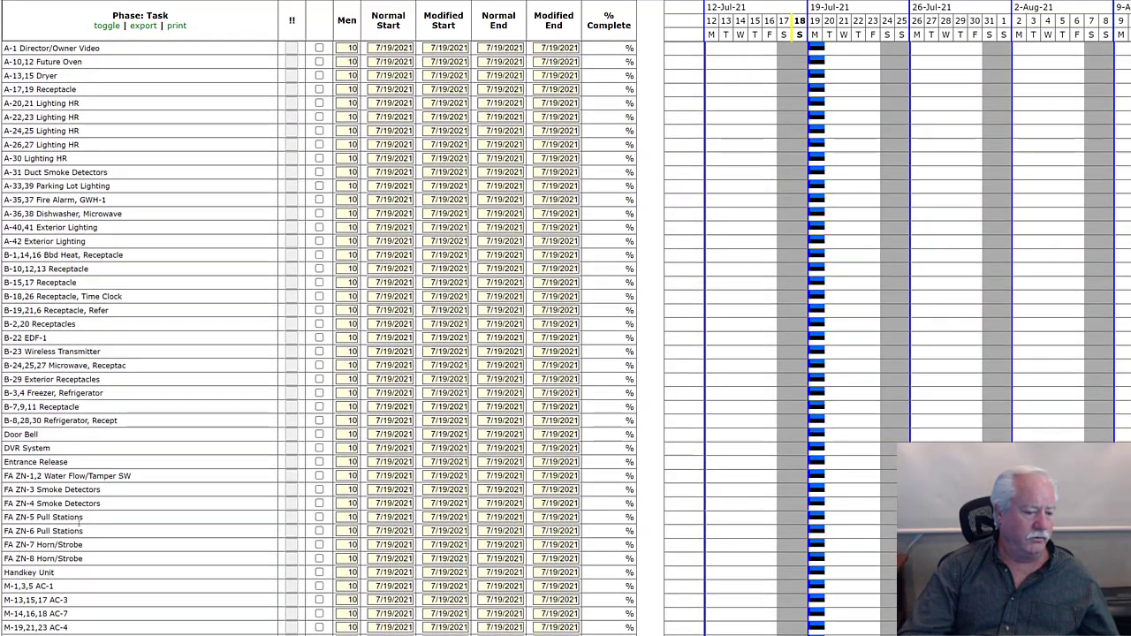
{"action": "scroll", "coordinate": [80, 523], "scroll_direction": "down", "scroll_amount": 3}
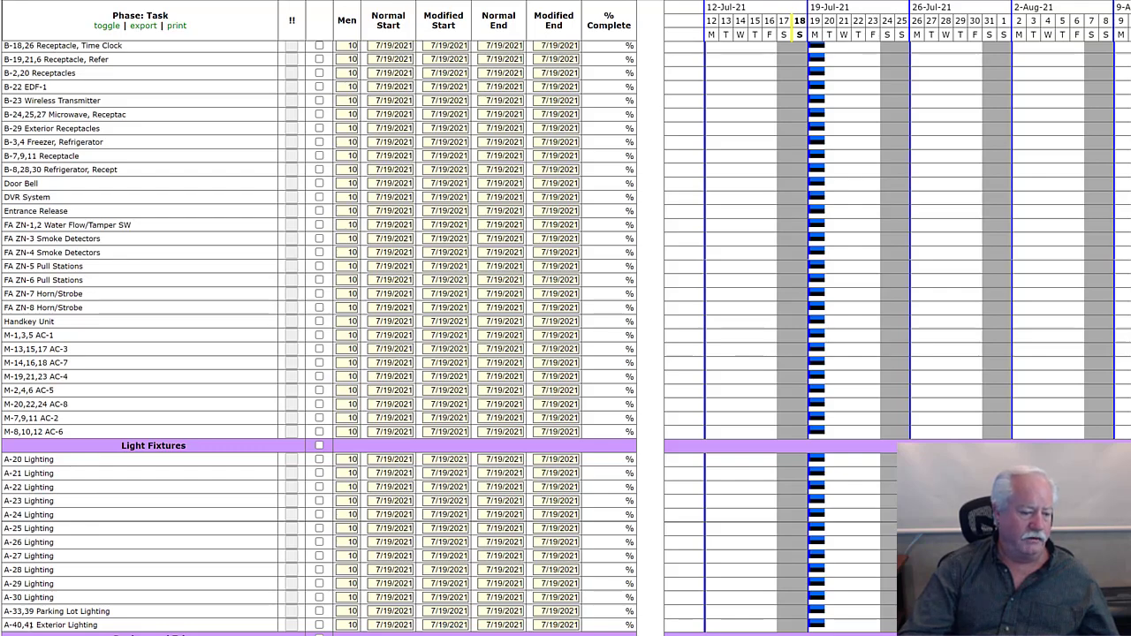
{"action": "scroll", "coordinate": [60, 475], "scroll_direction": "down", "scroll_amount": 3}
{"action": "scroll", "coordinate": [60, 475], "scroll_direction": "down", "scroll_amount": 1}
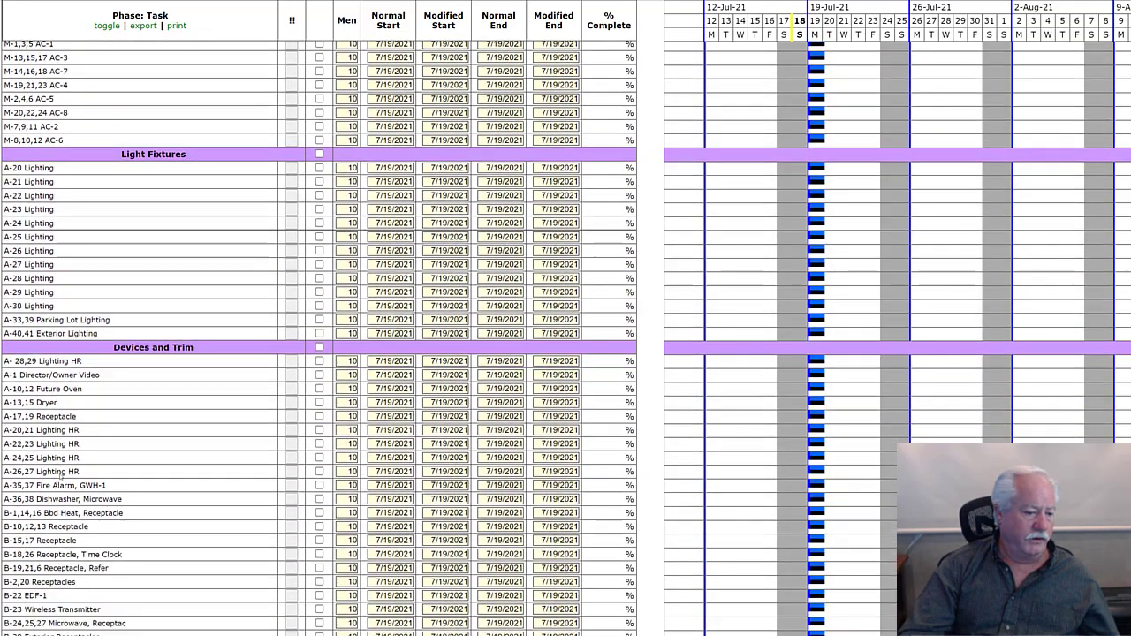
{"action": "scroll", "coordinate": [101, 559], "scroll_direction": "down", "scroll_amount": 2}
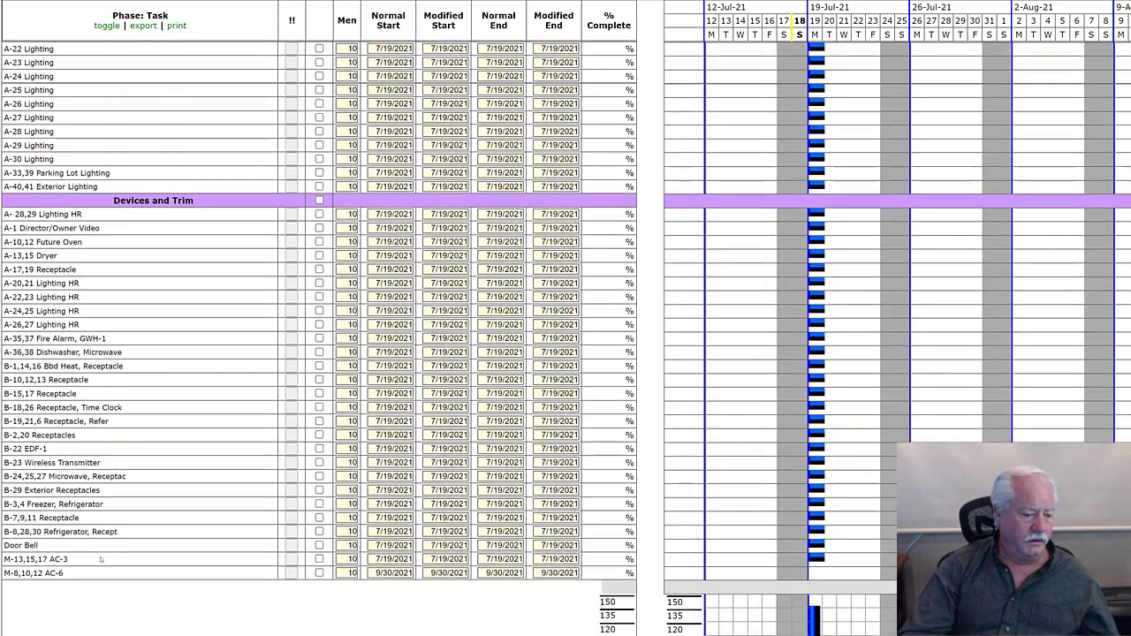
{"action": "scroll", "coordinate": [100, 558], "scroll_direction": "down", "scroll_amount": 1}
{"action": "scroll", "coordinate": [101, 559], "scroll_direction": "up", "scroll_amount": 3}
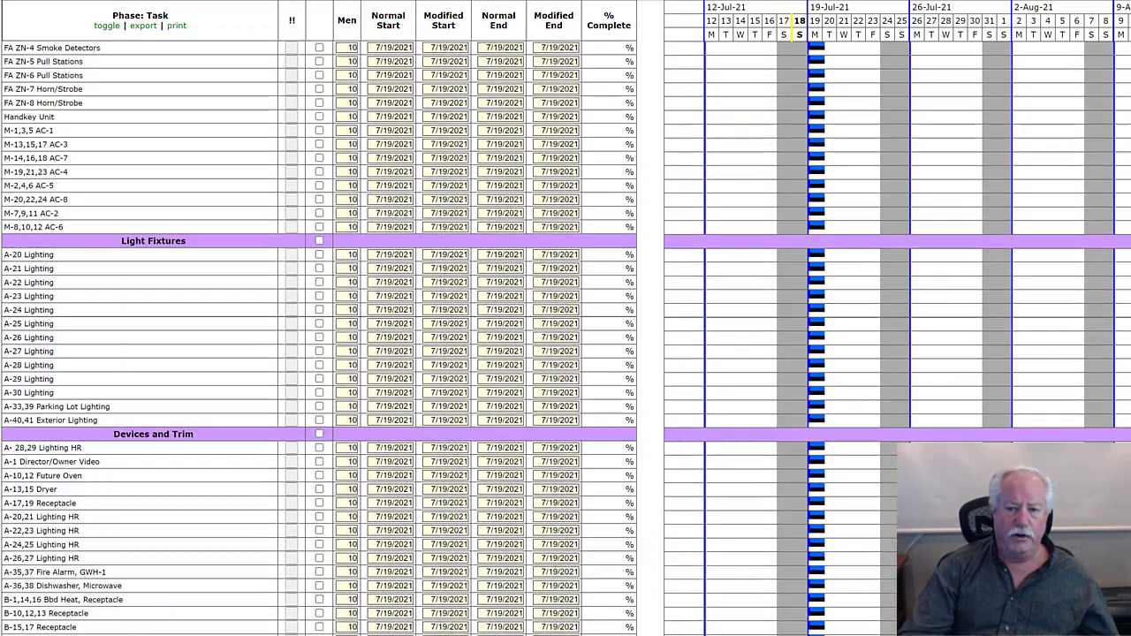
{"action": "scroll", "coordinate": [318, 336], "scroll_direction": "up", "scroll_amount": 12}
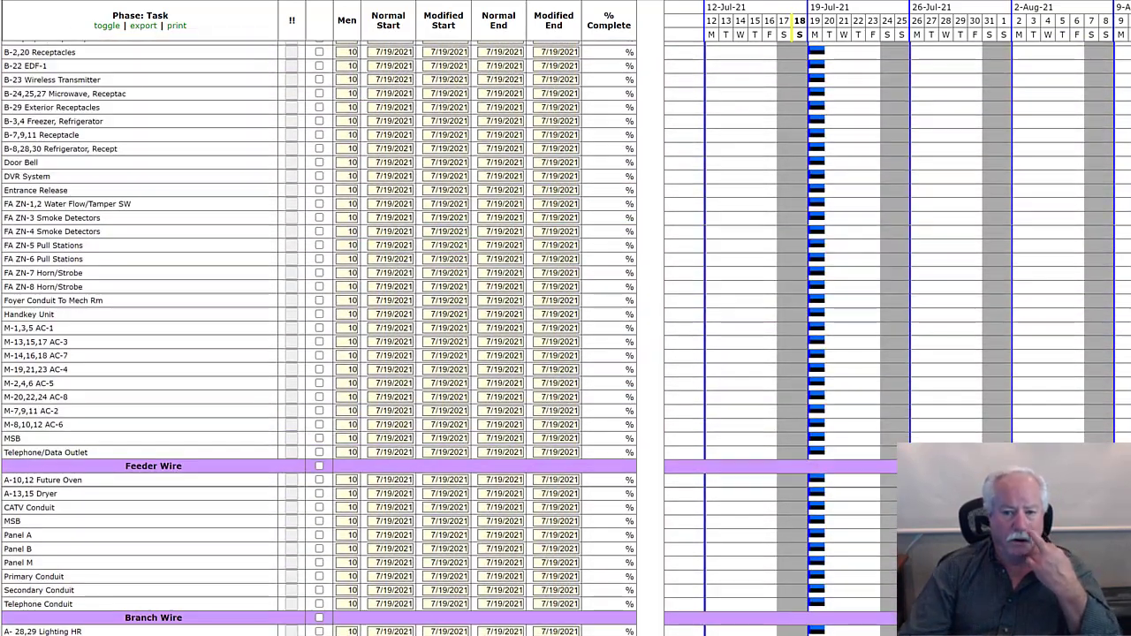
{"action": "scroll", "coordinate": [318, 335], "scroll_direction": "up", "scroll_amount": 10}
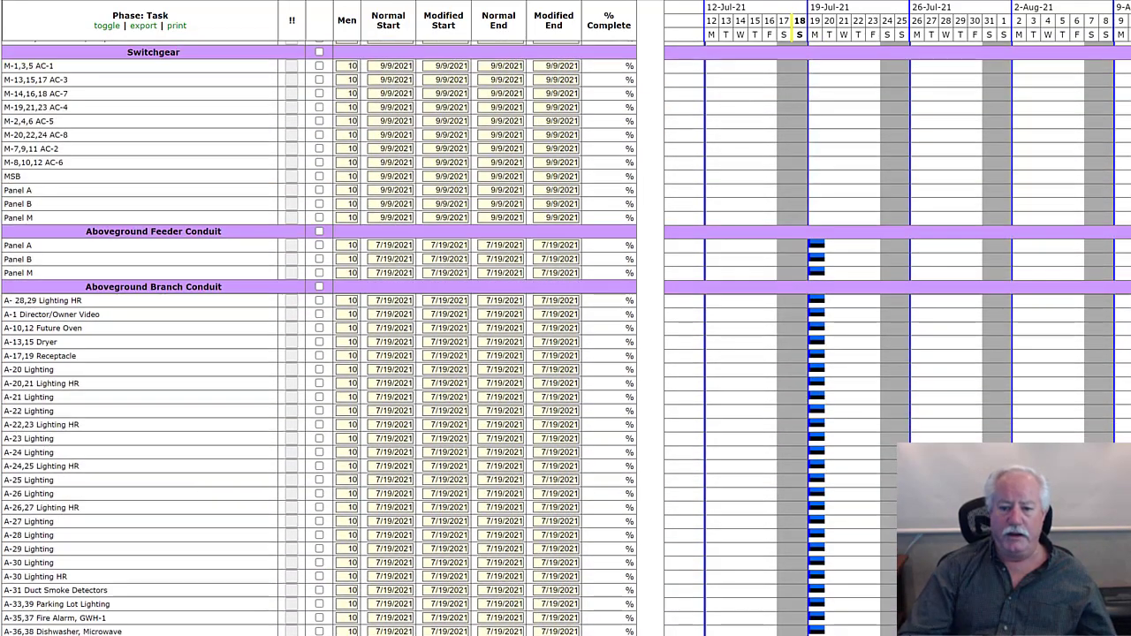
{"action": "scroll", "coordinate": [318, 335], "scroll_direction": "up", "scroll_amount": 3}
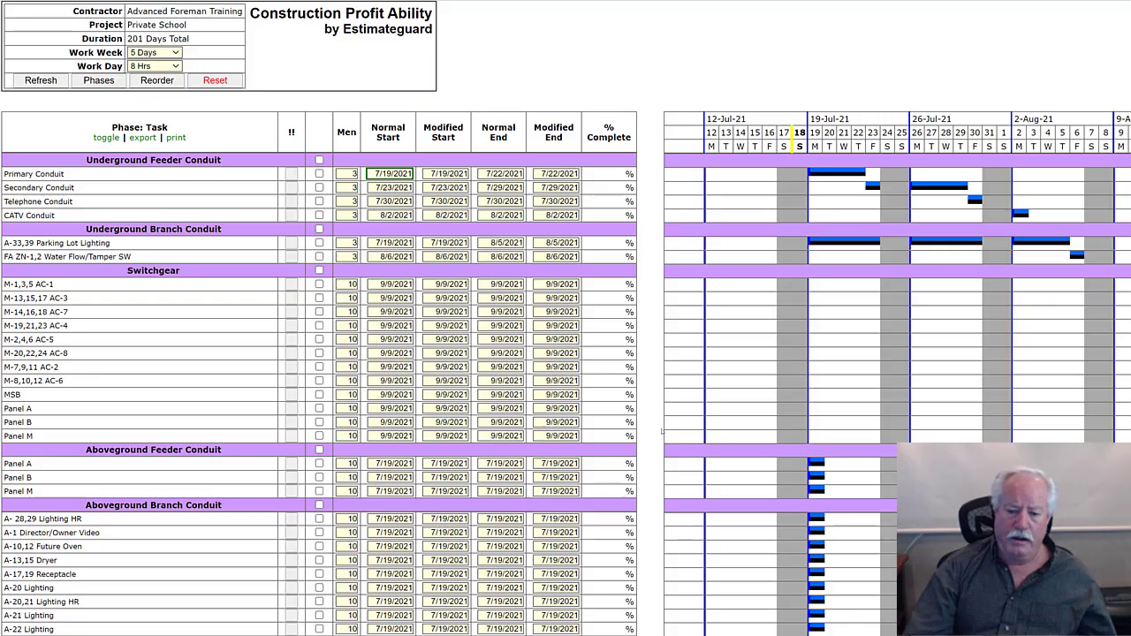
- Review the Private School chart down to the manpower graph, then recheck the Light Fixtures and Devices and Trim tasks
{"action": "scroll", "coordinate": [839, 481], "scroll_direction": "down", "scroll_amount": 3}
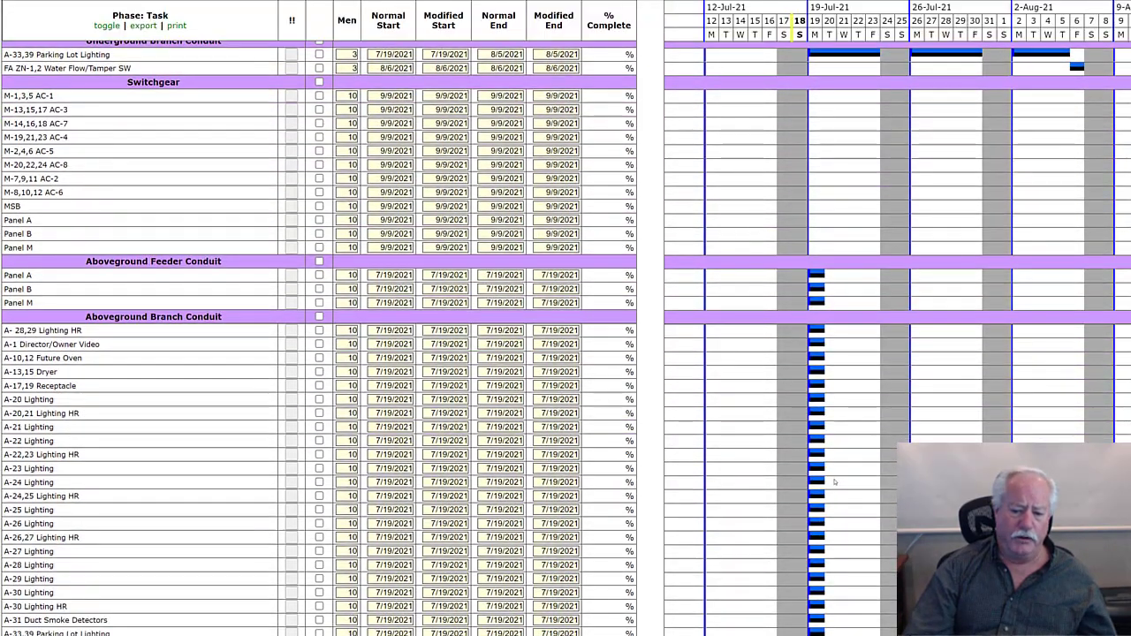
{"action": "scroll", "coordinate": [834, 481], "scroll_direction": "down", "scroll_amount": 3}
{"action": "scroll", "coordinate": [834, 482], "scroll_direction": "down", "scroll_amount": 10}
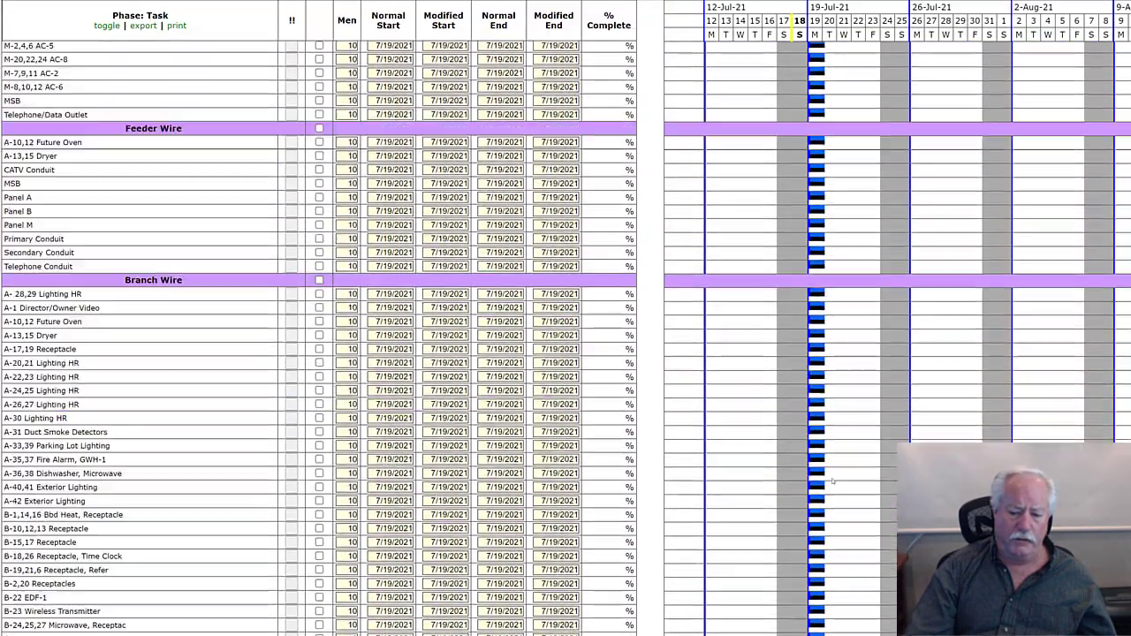
{"action": "scroll", "coordinate": [831, 480], "scroll_direction": "down", "scroll_amount": 15}
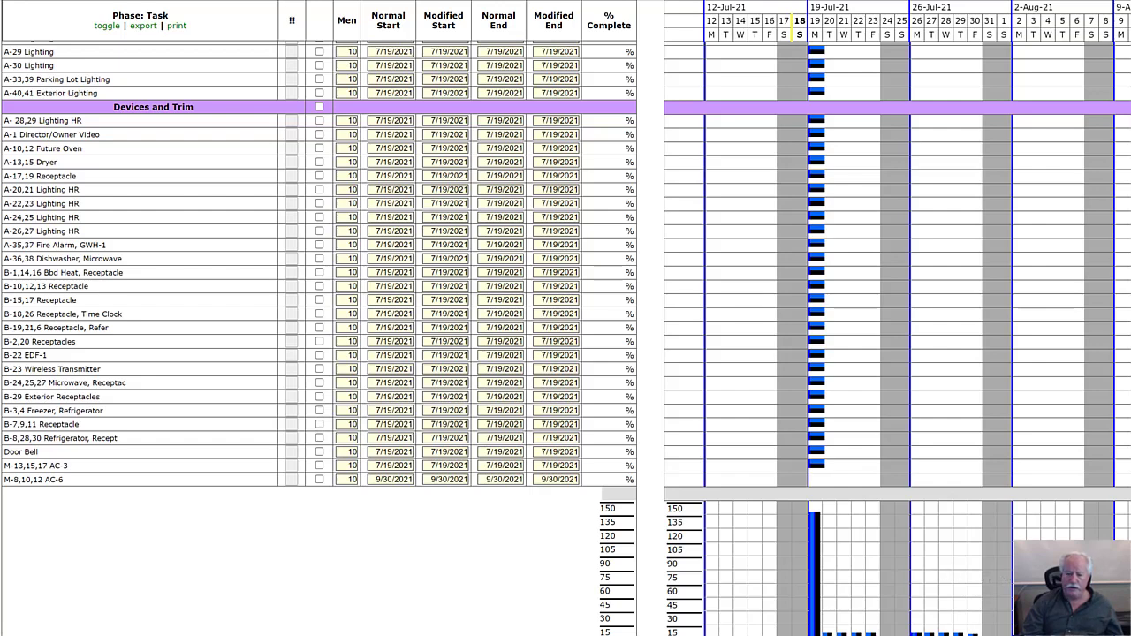
{"action": "scroll", "coordinate": [565, 336], "scroll_direction": "up", "scroll_amount": 2}
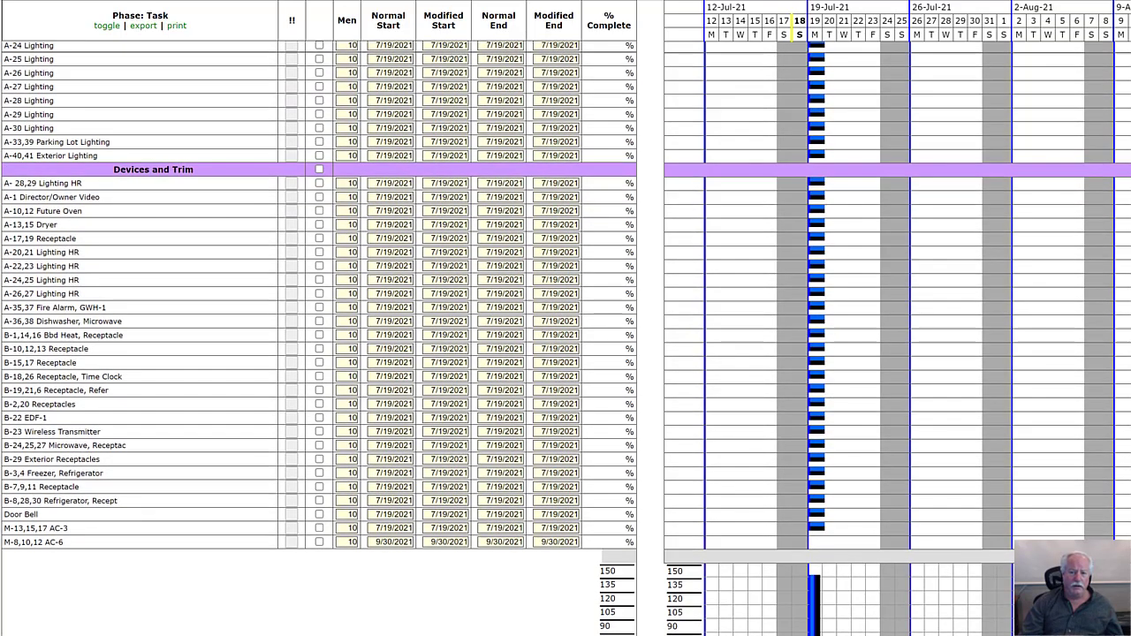
{"action": "scroll", "coordinate": [565, 335], "scroll_direction": "up", "scroll_amount": 10}
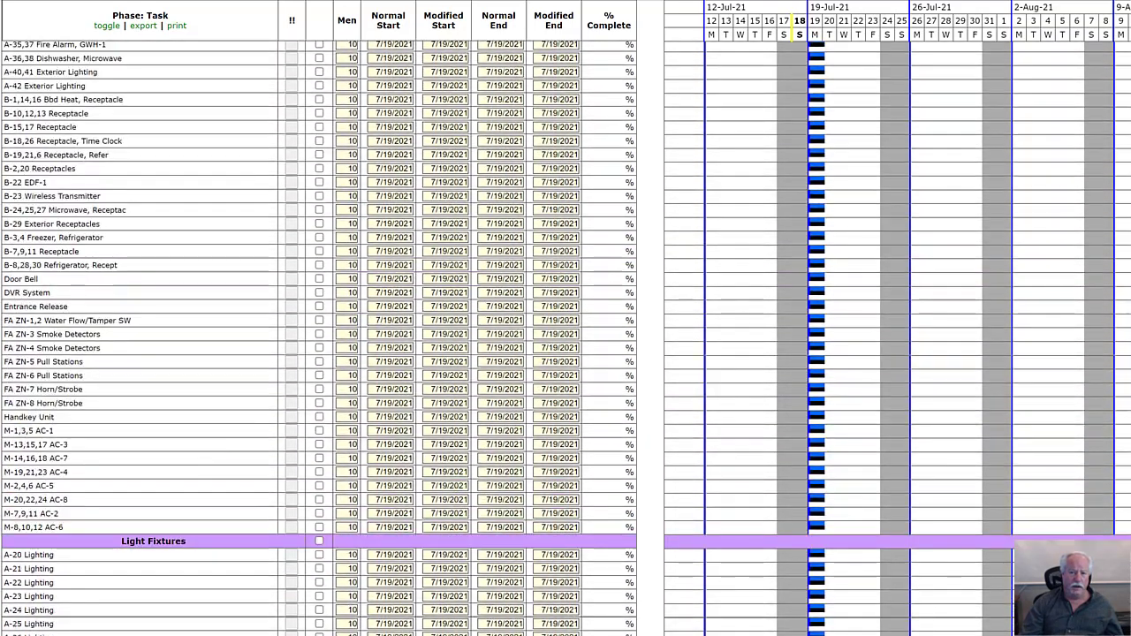
{"action": "scroll", "coordinate": [566, 336], "scroll_direction": "up", "scroll_amount": 5}
{"action": "scroll", "coordinate": [565, 336], "scroll_direction": "down", "scroll_amount": 12}
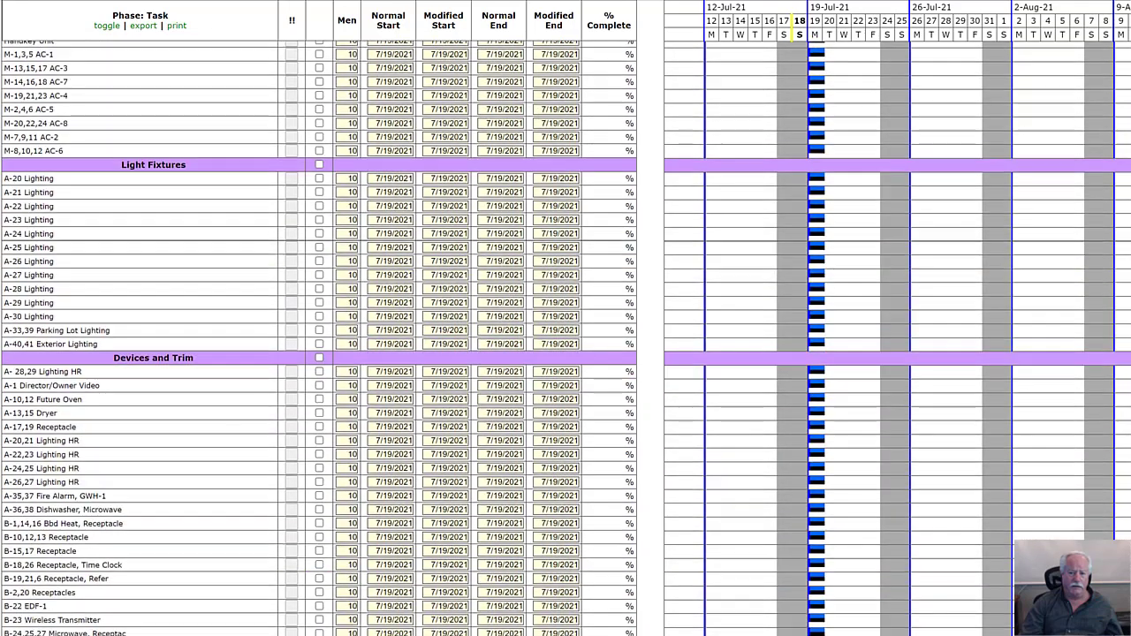
{"action": "scroll", "coordinate": [565, 335], "scroll_direction": "down", "scroll_amount": 5}
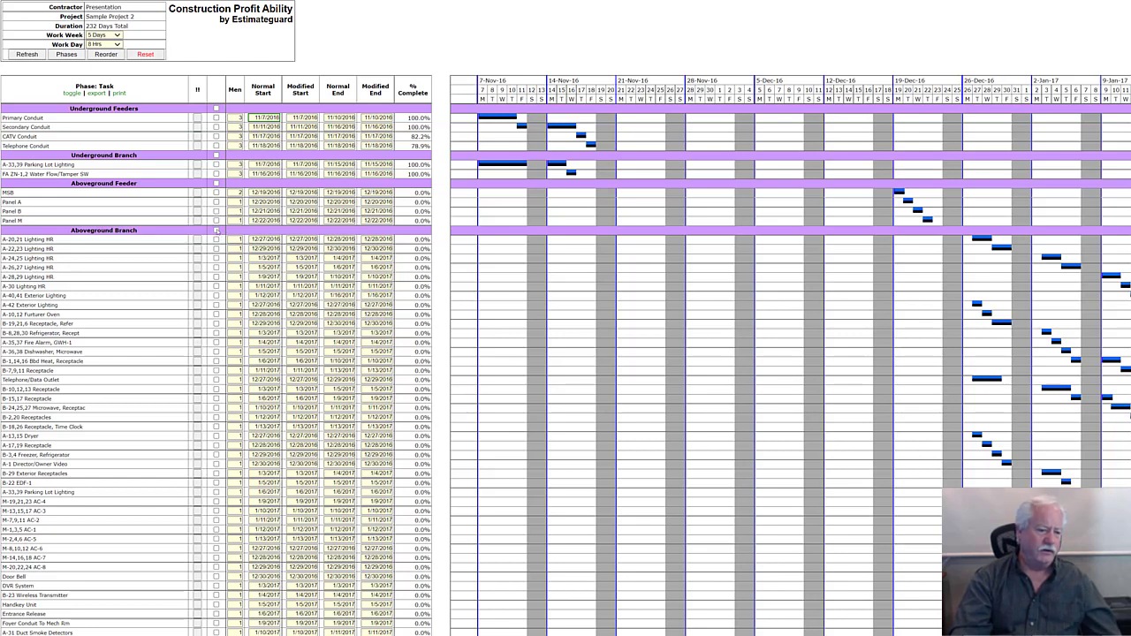
- Select all Aboveground Branch tasks of Sample Project 2 together and clear the selection again
{"action": "left_click", "coordinate": [216, 229]}
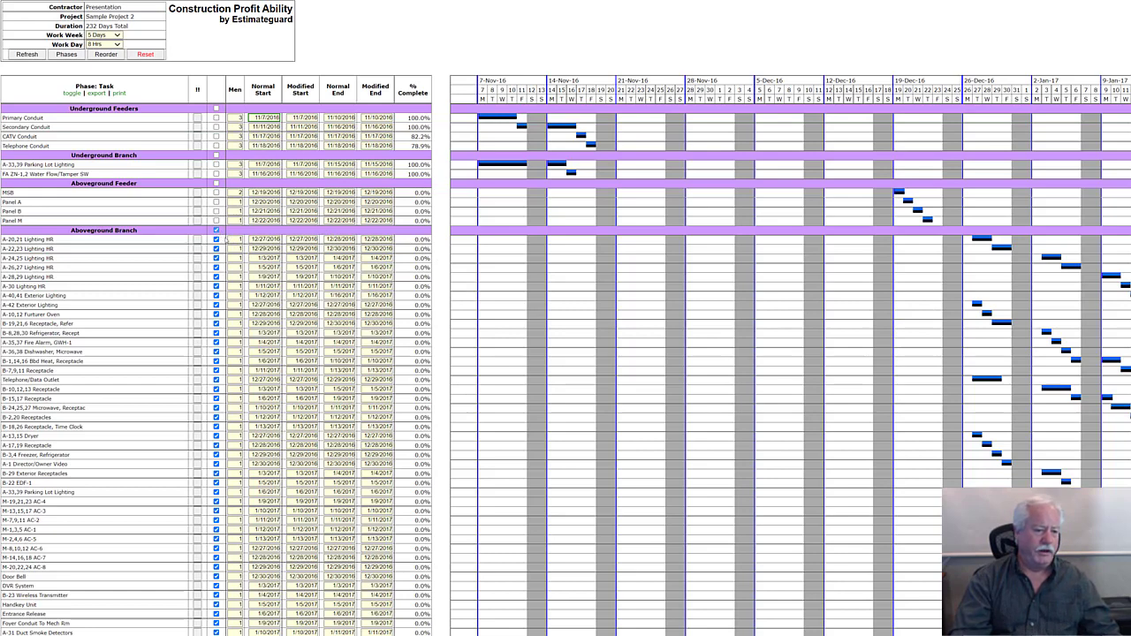
{"action": "left_click", "coordinate": [216, 230]}
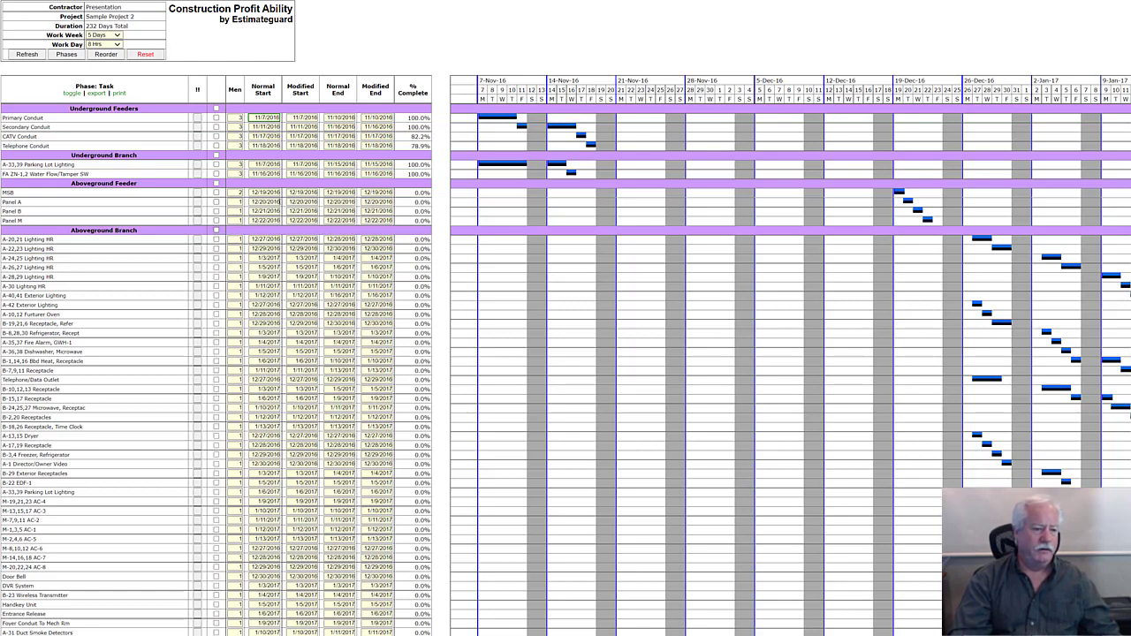
{"action": "left_click", "coordinate": [66, 55]}
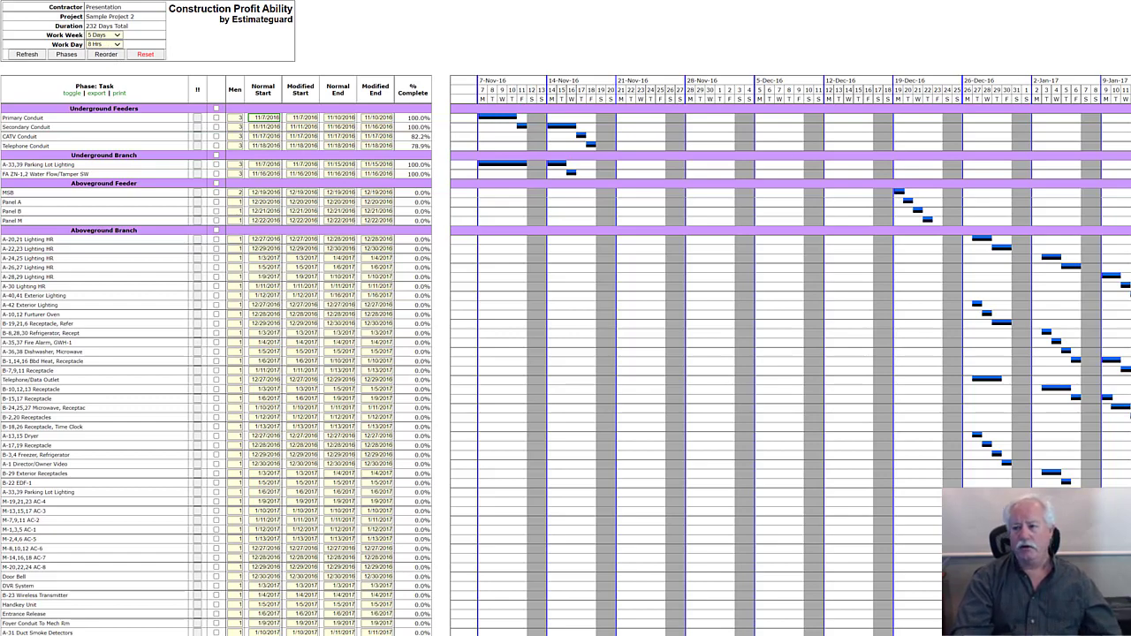
- Look up the browser's print options for the Sample Project 2 Gantt chart
{"action": "left_click", "coordinate": [1120, 0]}
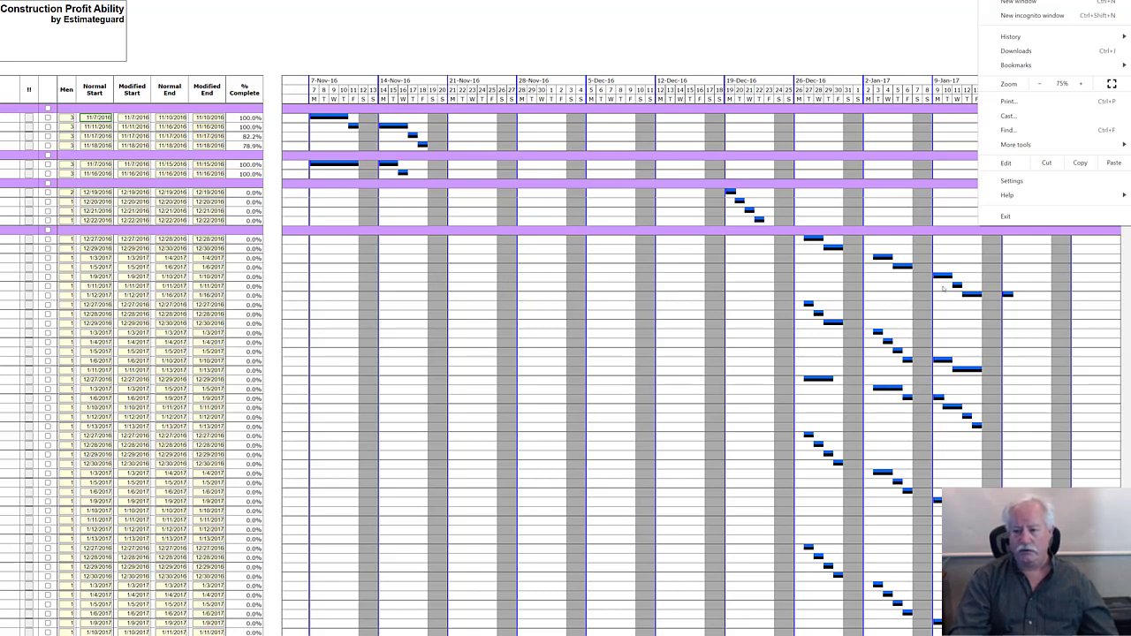
{"action": "left_click", "coordinate": [858, 30]}
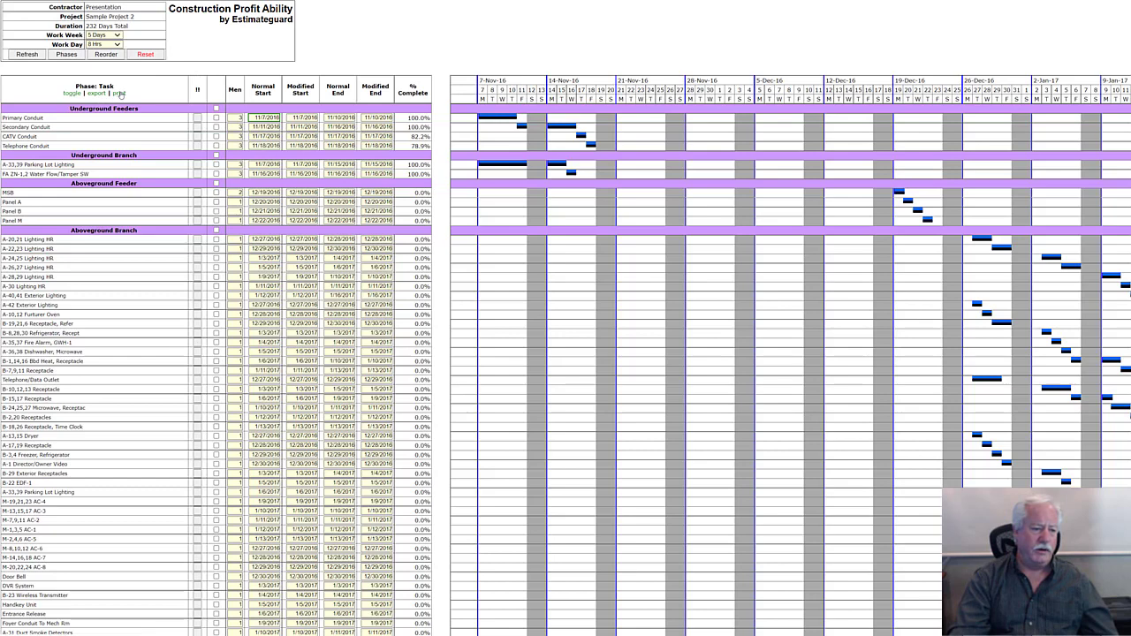
{"action": "right_click", "coordinate": [572, 37]}
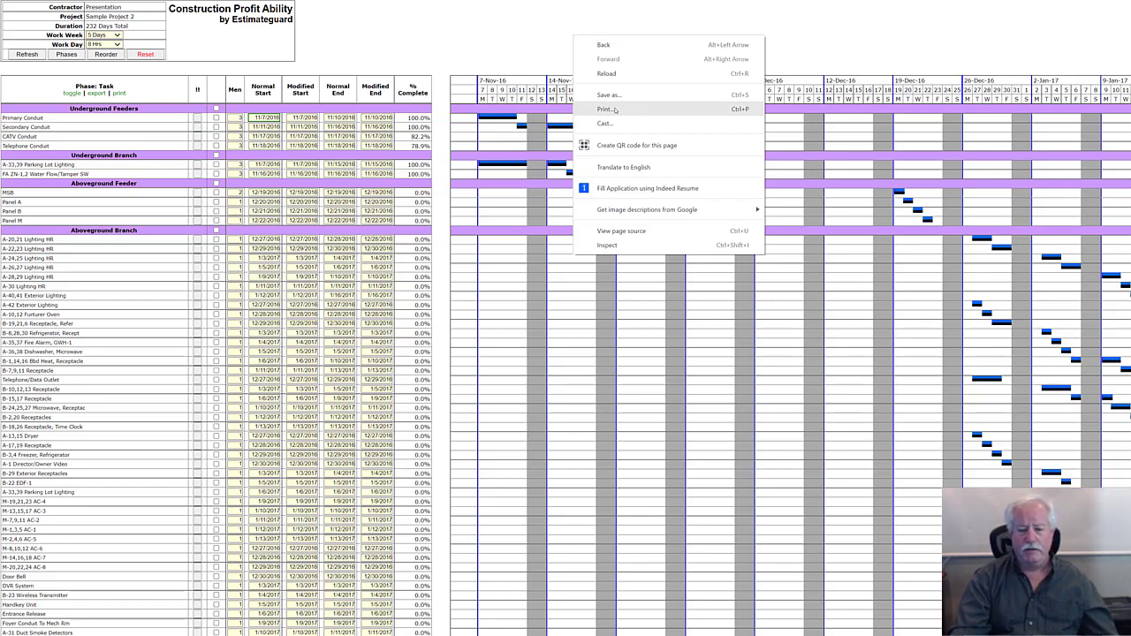
- Open the Aboveground Branch phase of Sample Project 2 to view its task order and total hours
{"action": "left_click", "coordinate": [507, 49]}
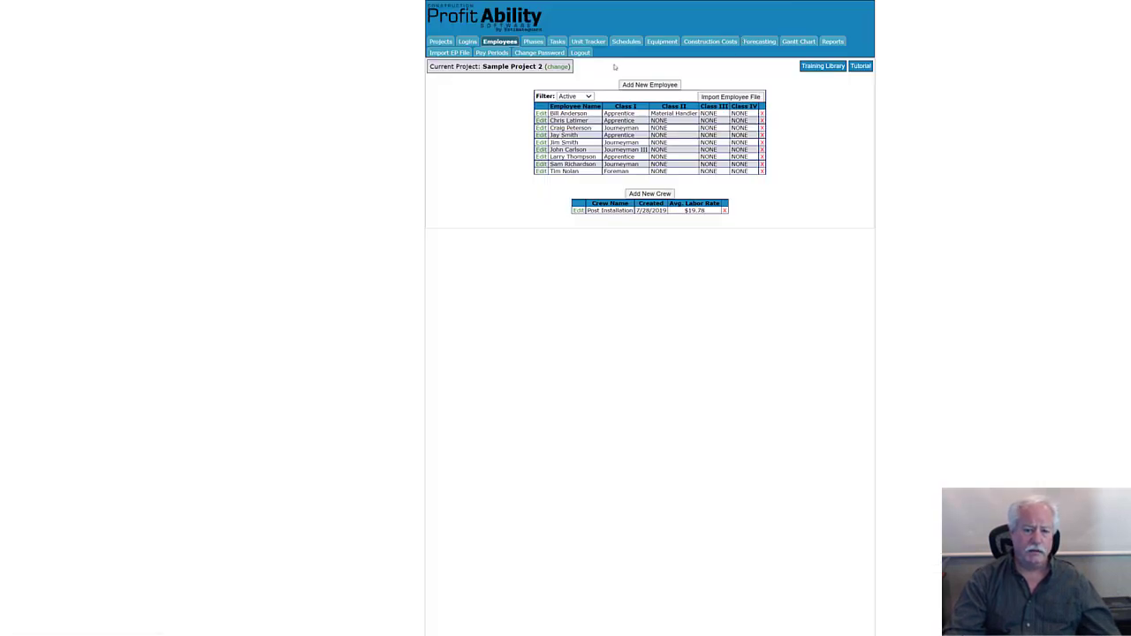
{"action": "left_click", "coordinate": [533, 42]}
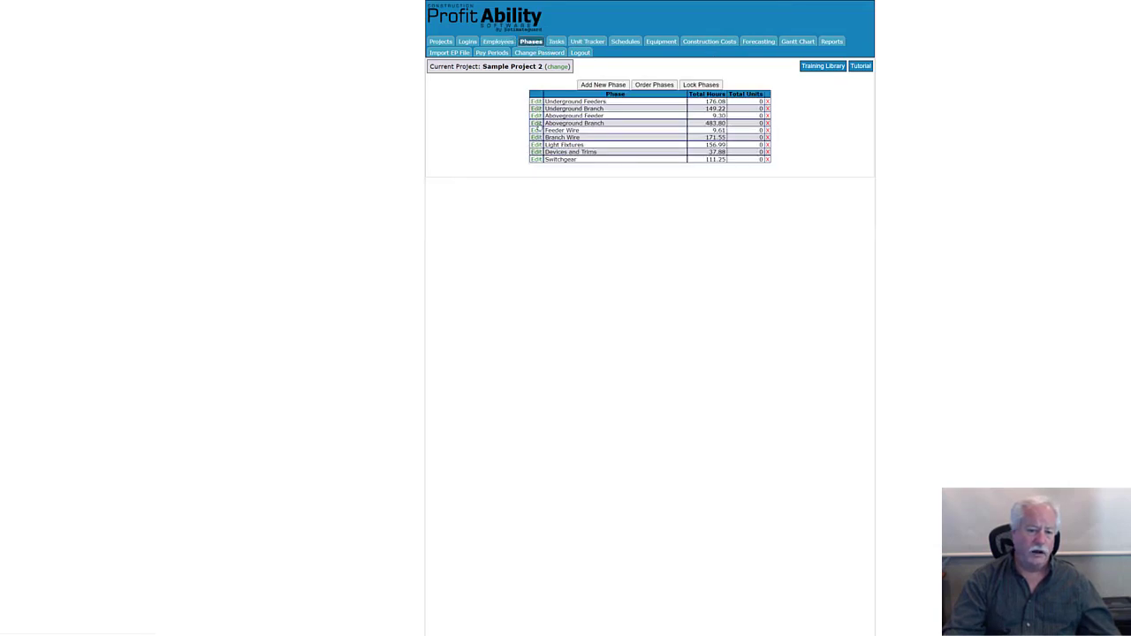
{"action": "left_click", "coordinate": [536, 123]}
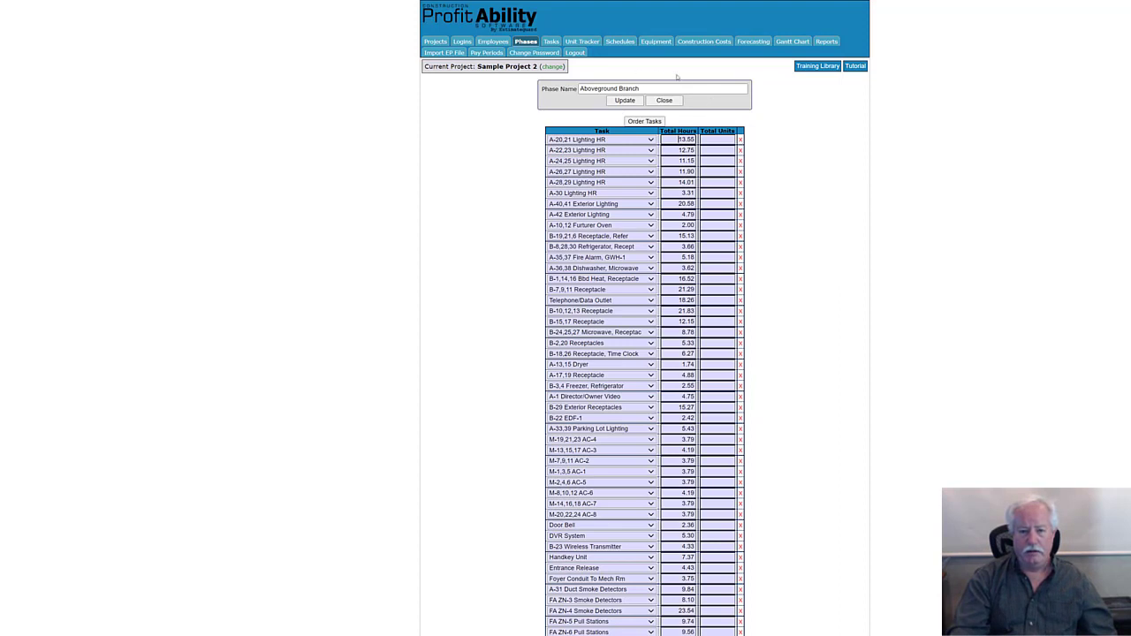
- Open the full Gantt chart of Sample Project 2 and review the scheduled tasks of its phases down to Switchgear
{"action": "left_click", "coordinate": [789, 44]}
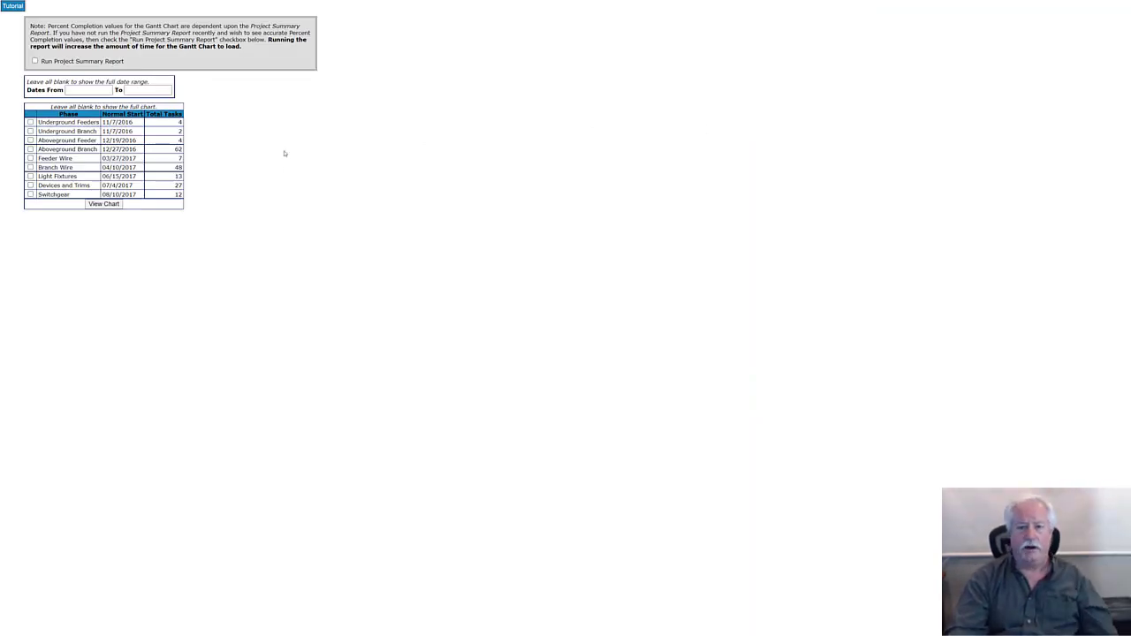
{"action": "left_click", "coordinate": [104, 205]}
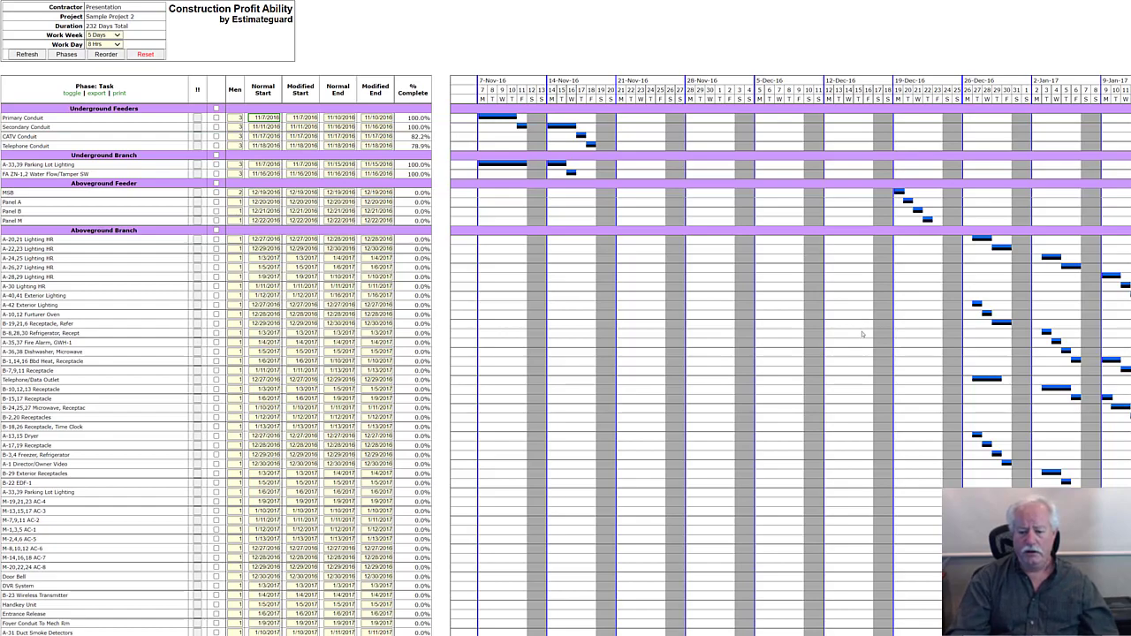
{"action": "scroll", "coordinate": [865, 331], "scroll_direction": "down", "scroll_amount": 6}
{"action": "scroll", "coordinate": [866, 352], "scroll_direction": "down", "scroll_amount": 10}
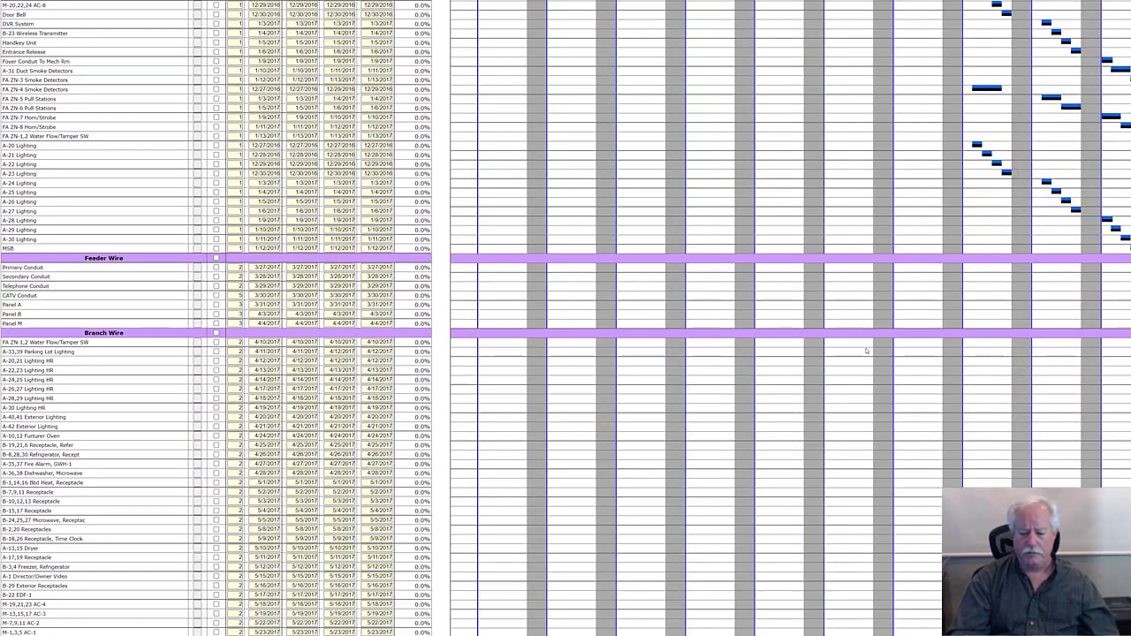
{"action": "scroll", "coordinate": [866, 348], "scroll_direction": "down", "scroll_amount": 9}
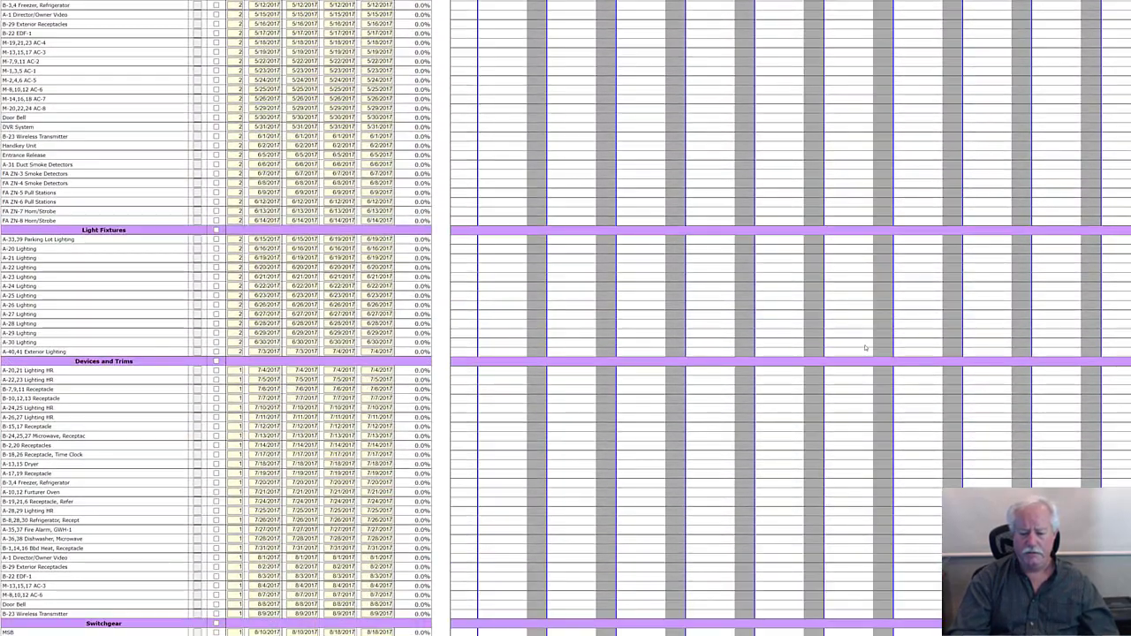